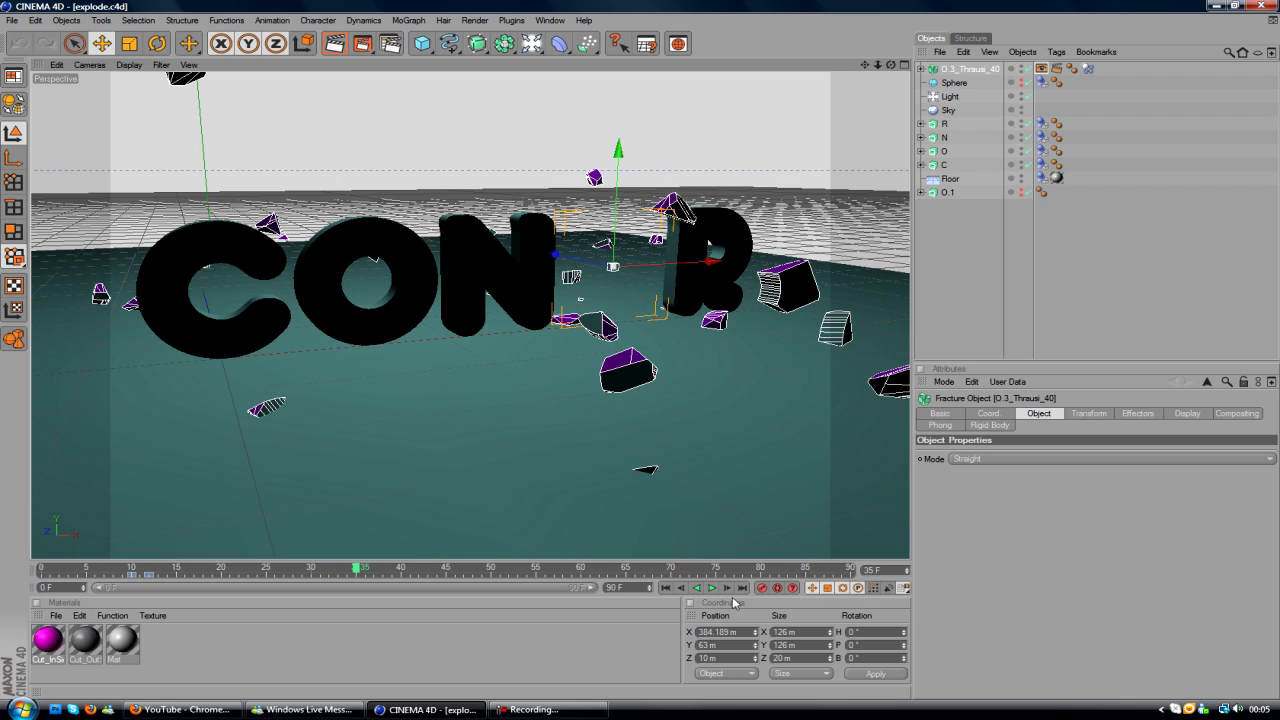
Replay the existing explosion animation, pausing at frames 32 and 79, and end on frame 90.
{"action": "left_click", "coordinate": [670, 588]}
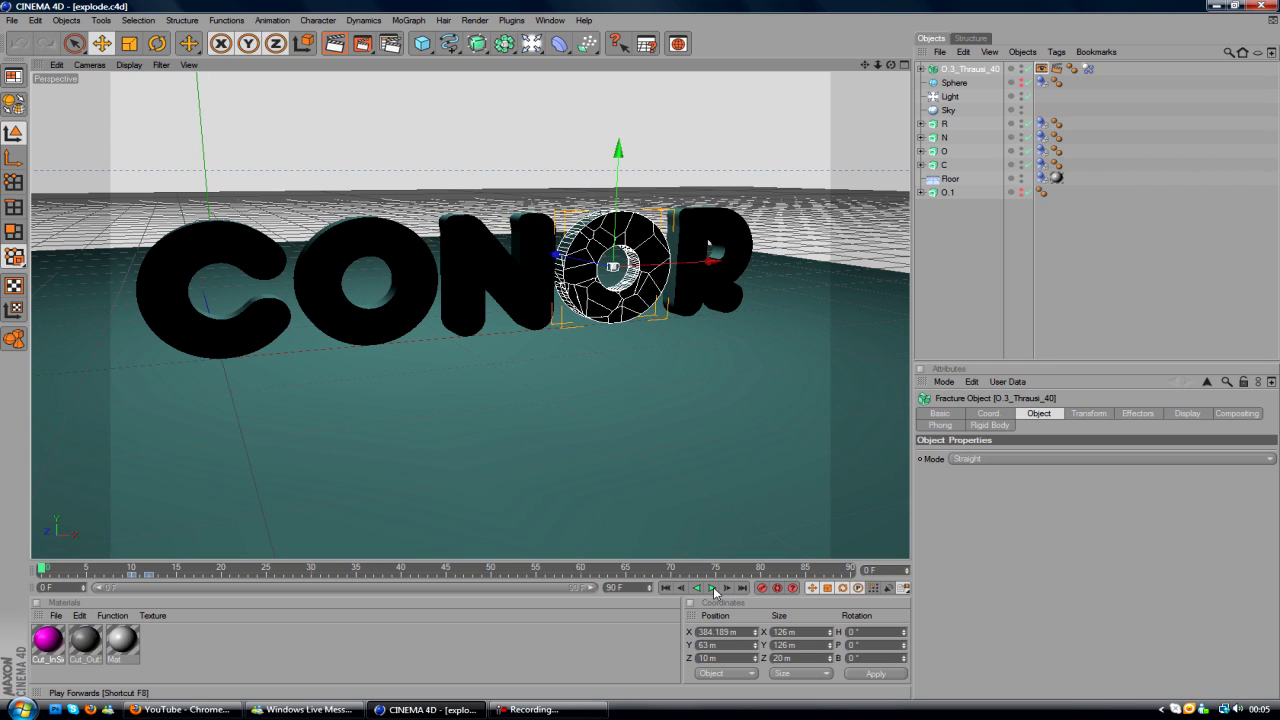
{"action": "left_click", "coordinate": [712, 588]}
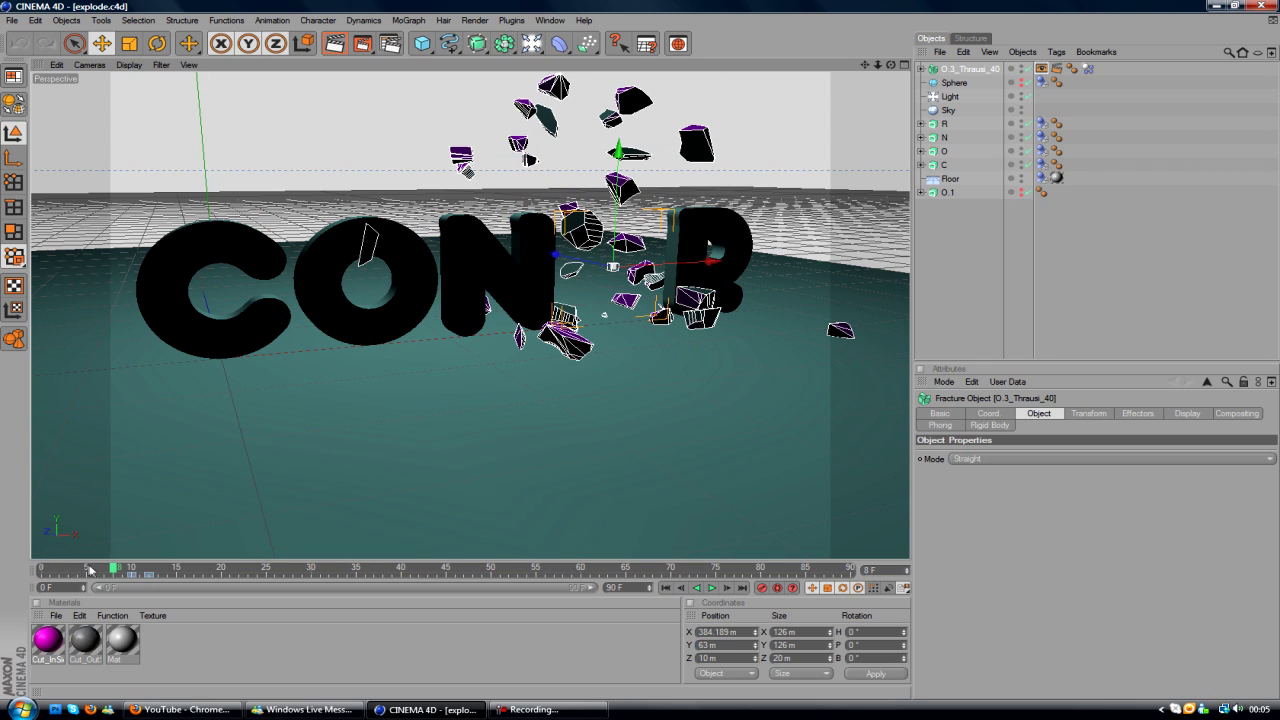
{"action": "left_click_drag", "start_coordinate": [110, 571], "coordinate": [42, 571]}
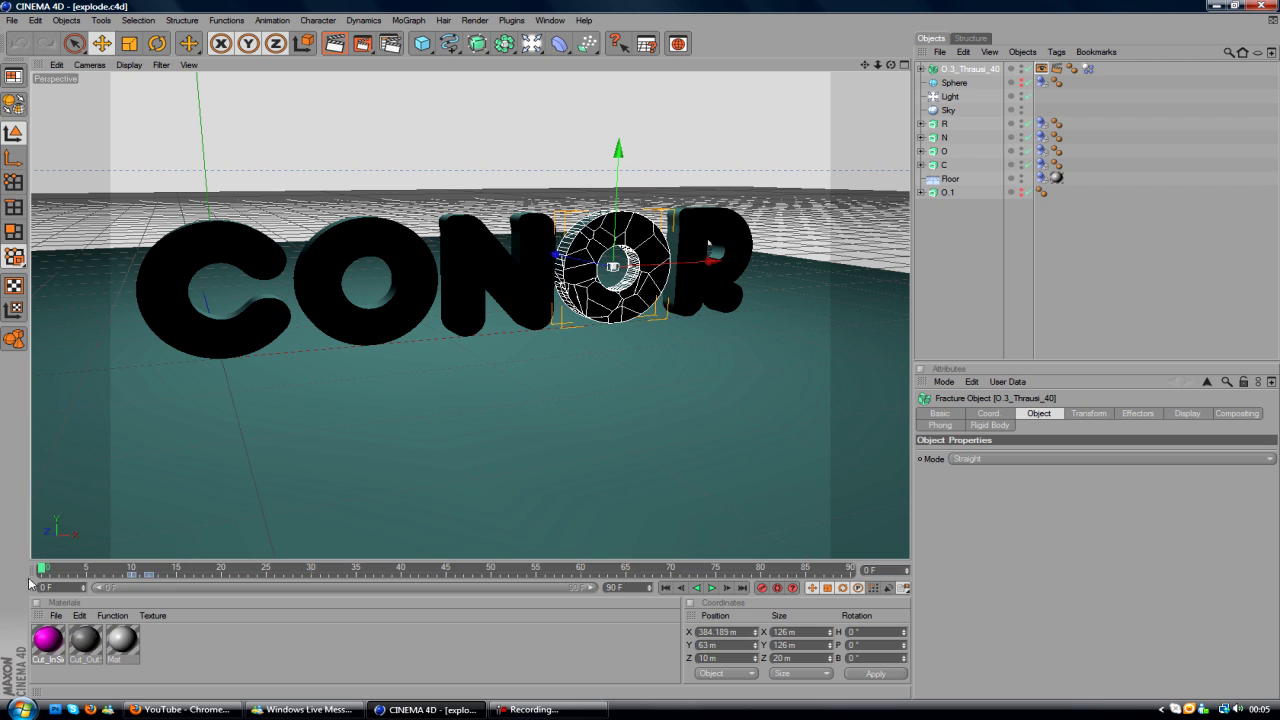
{"action": "left_click", "coordinate": [712, 588]}
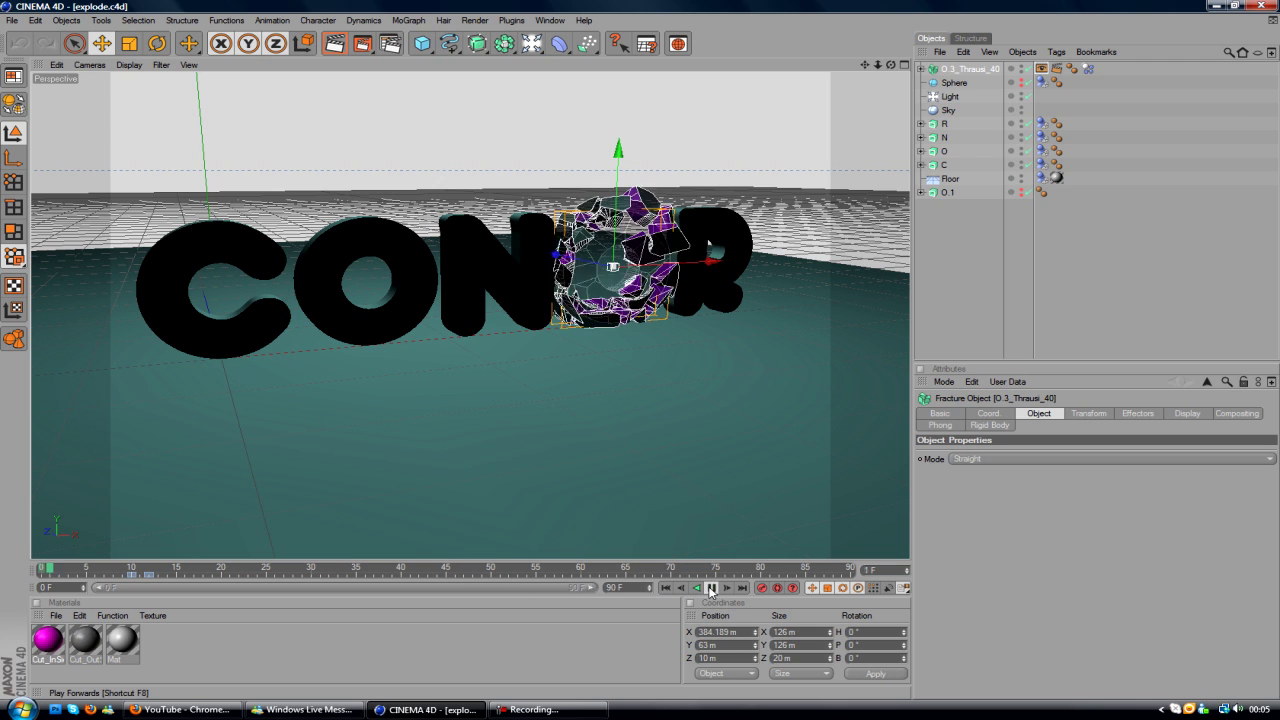
{"action": "left_click", "coordinate": [712, 588]}
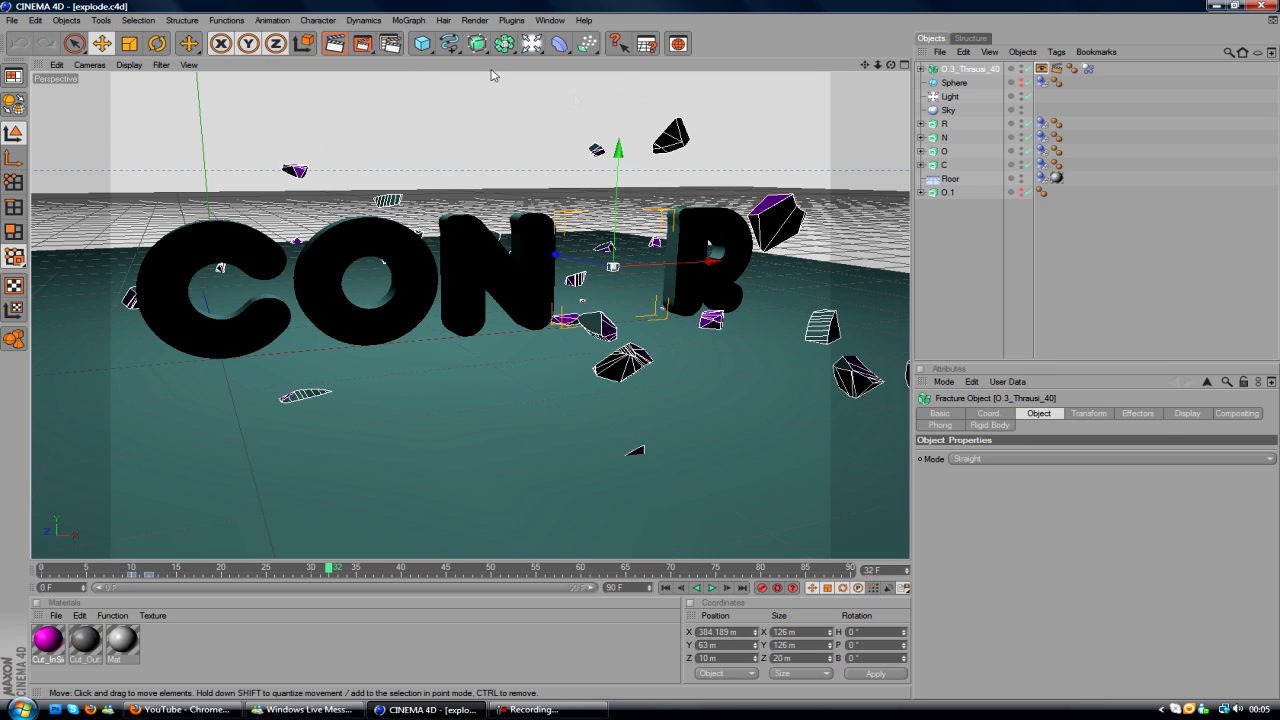
{"action": "left_click", "coordinate": [712, 588]}
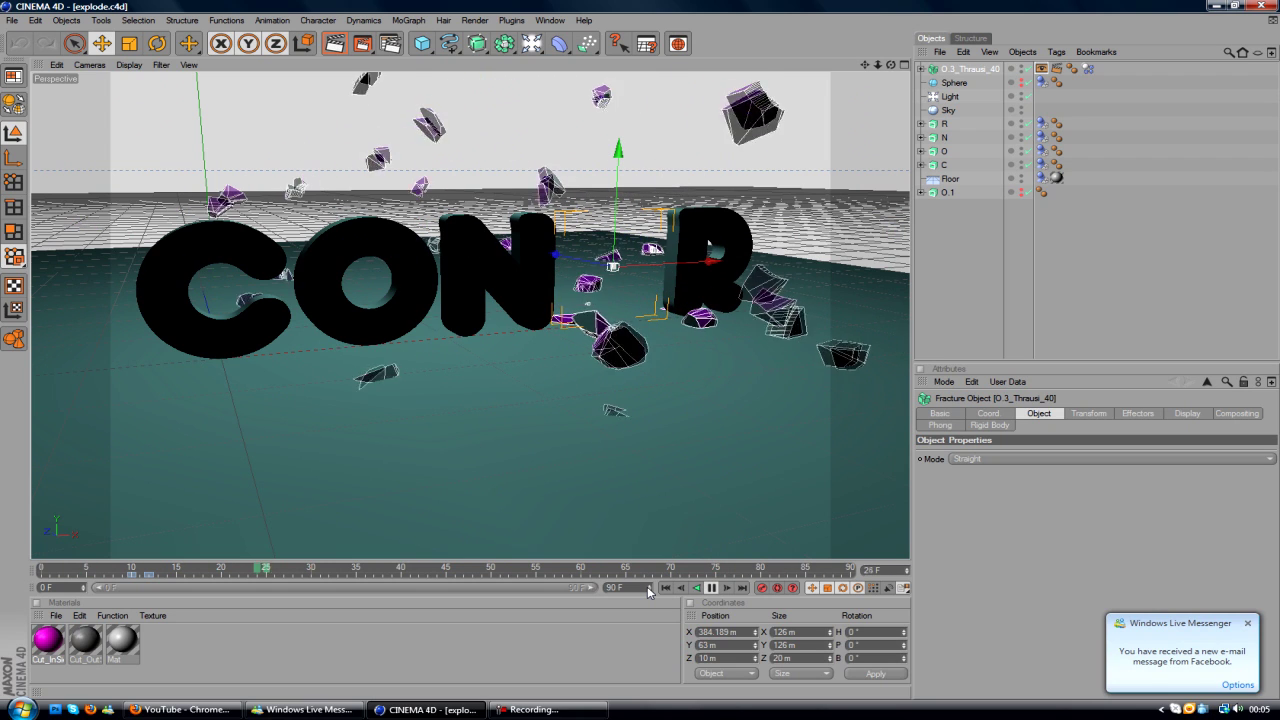
{"action": "left_click", "coordinate": [712, 588]}
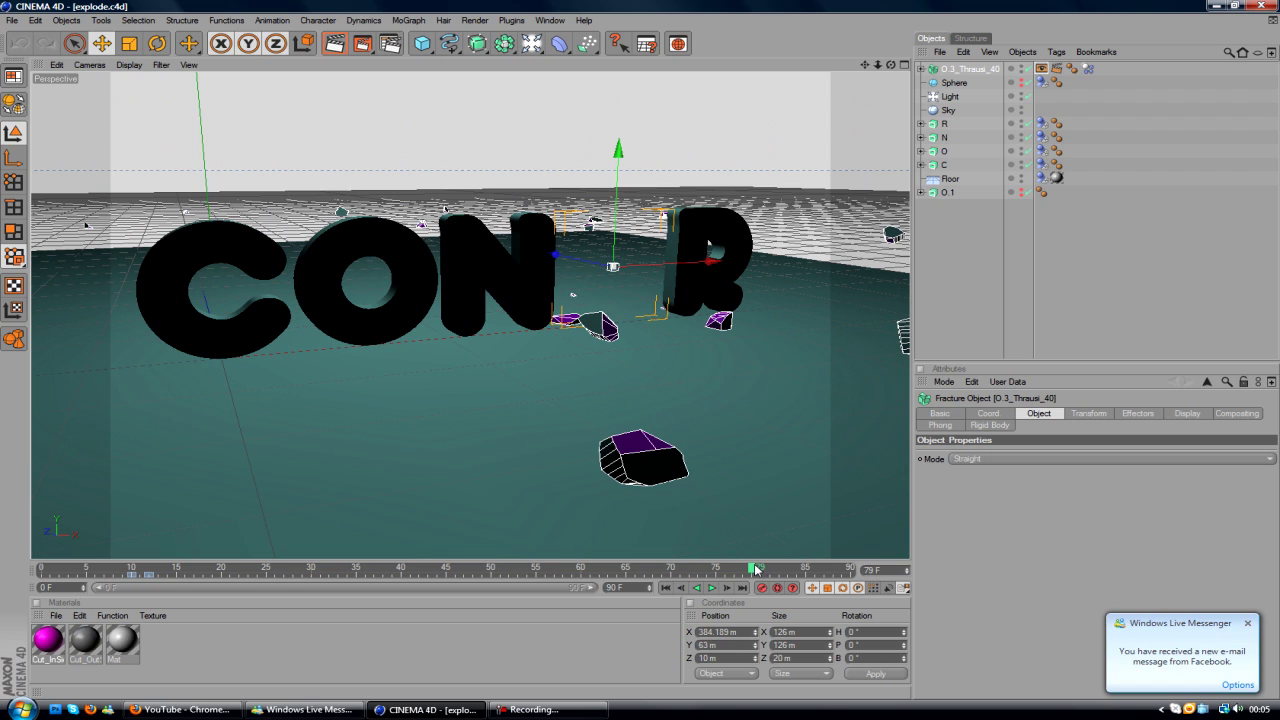
{"action": "left_click_drag", "start_coordinate": [755, 569], "coordinate": [961, 571]}
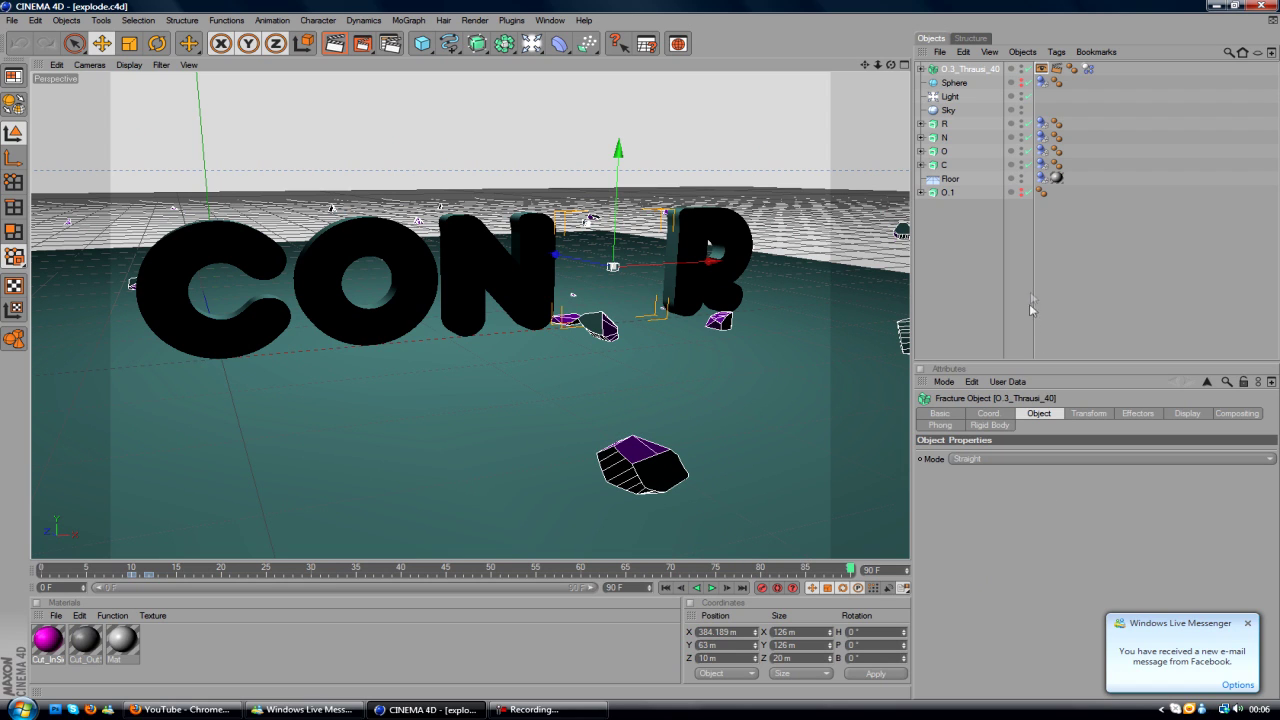
Start a new empty scene and add a 2000 m by 2000 m Floor object.
{"action": "left_click", "coordinate": [957, 193]}
{"action": "left_click", "coordinate": [1010, 215]}
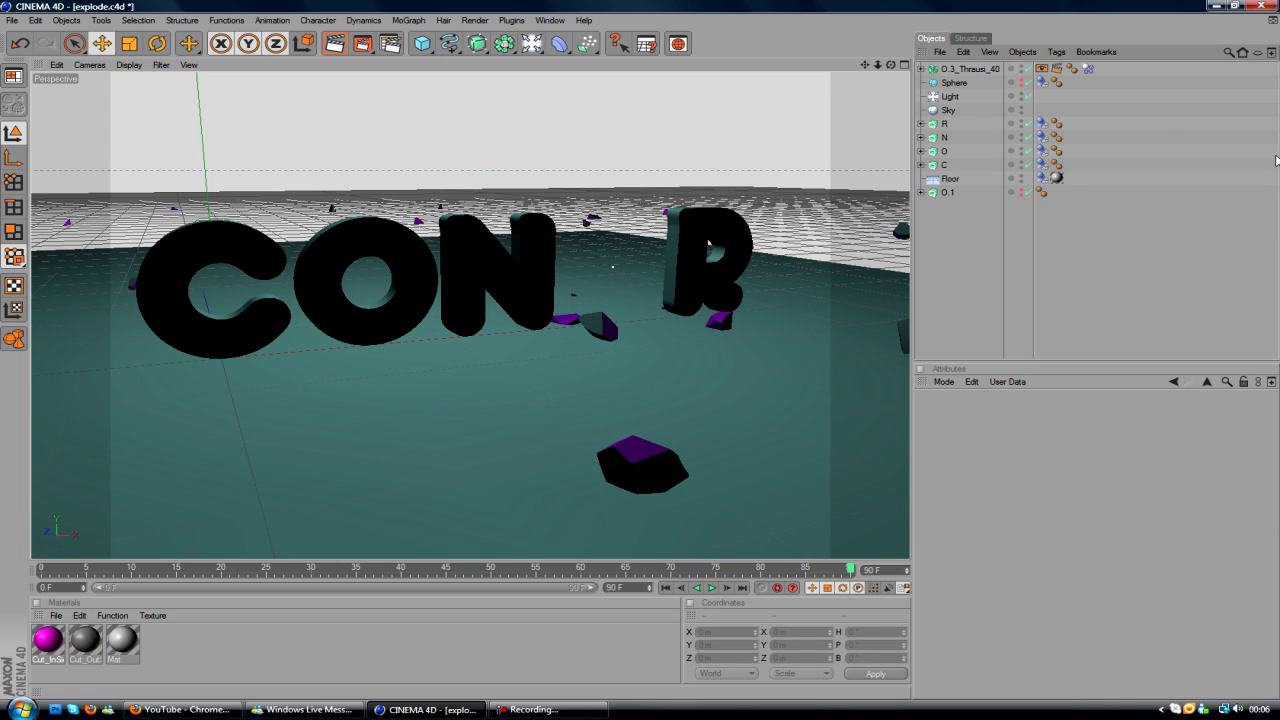
{"action": "left_click", "coordinate": [10, 21]}
{"action": "left_click", "coordinate": [32, 40]}
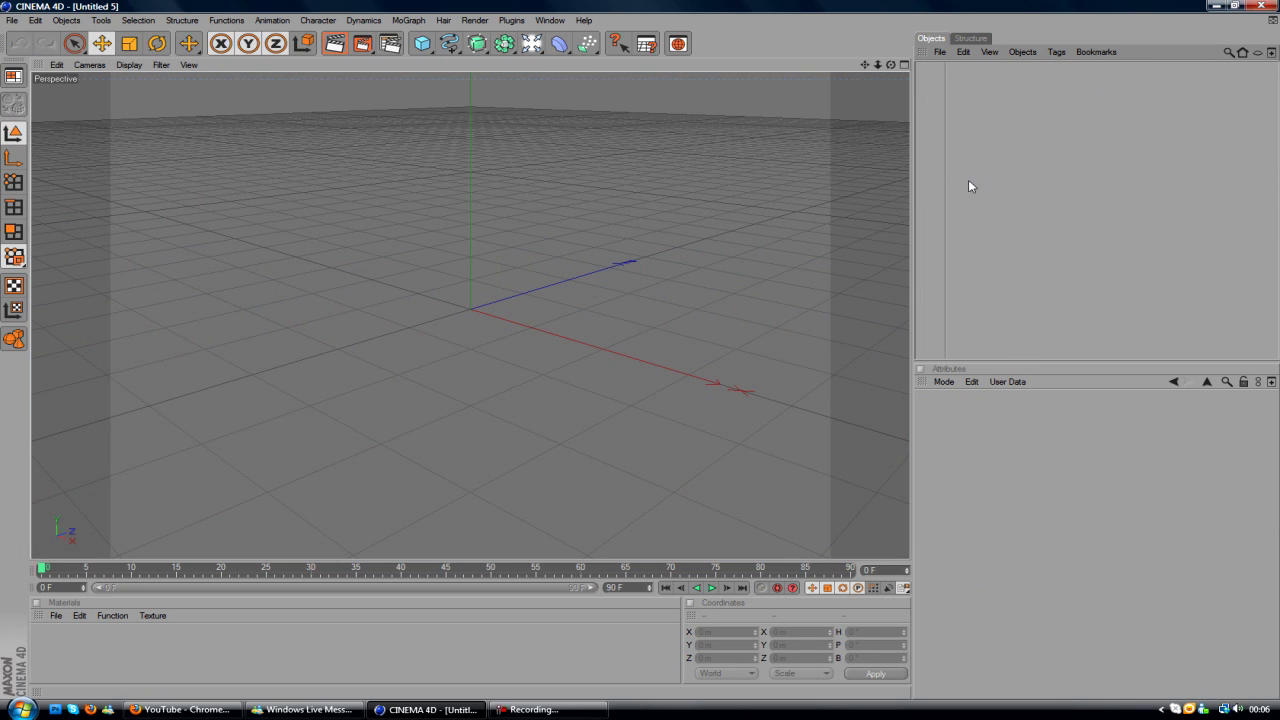
{"action": "left_click_drag", "start_coordinate": [422, 43], "coordinate": [565, 5]}
{"action": "left_click_drag", "start_coordinate": [535, 45], "coordinate": [672, 110]}
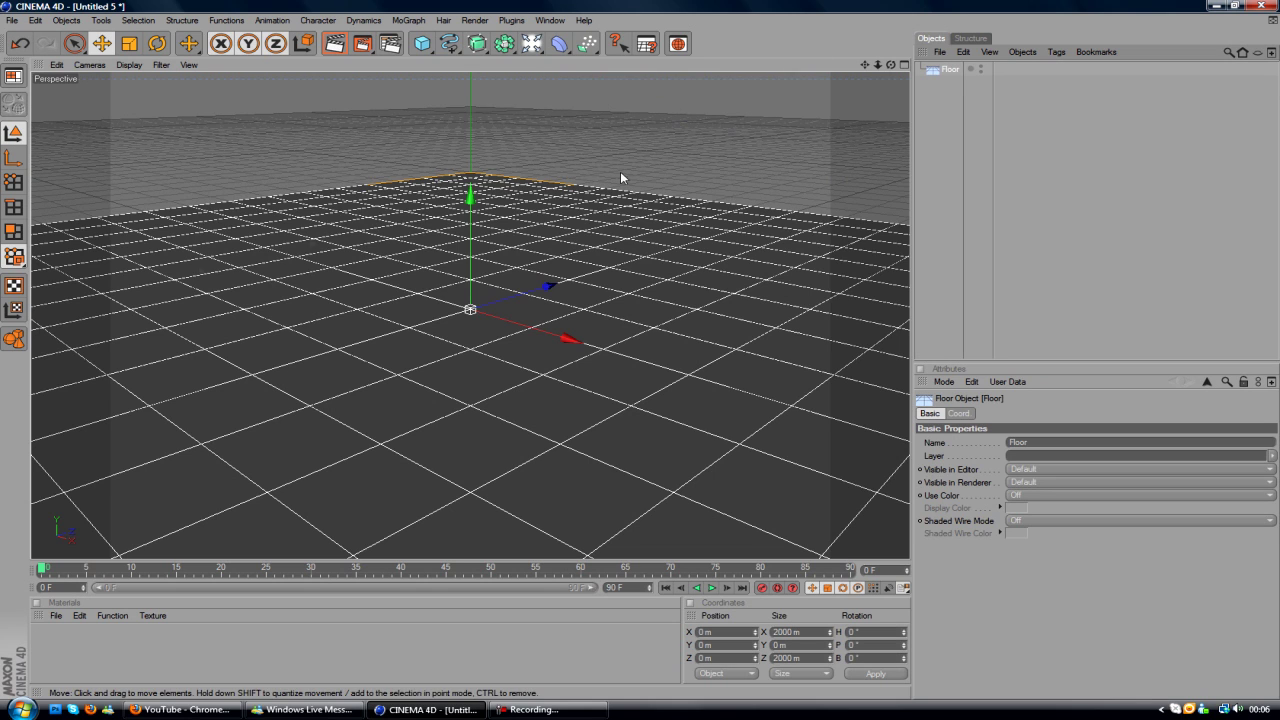
Add a MoGraph Text object reading 'conor' set in NeoSans Bold Italic.
{"action": "left_click", "coordinate": [412, 23]}
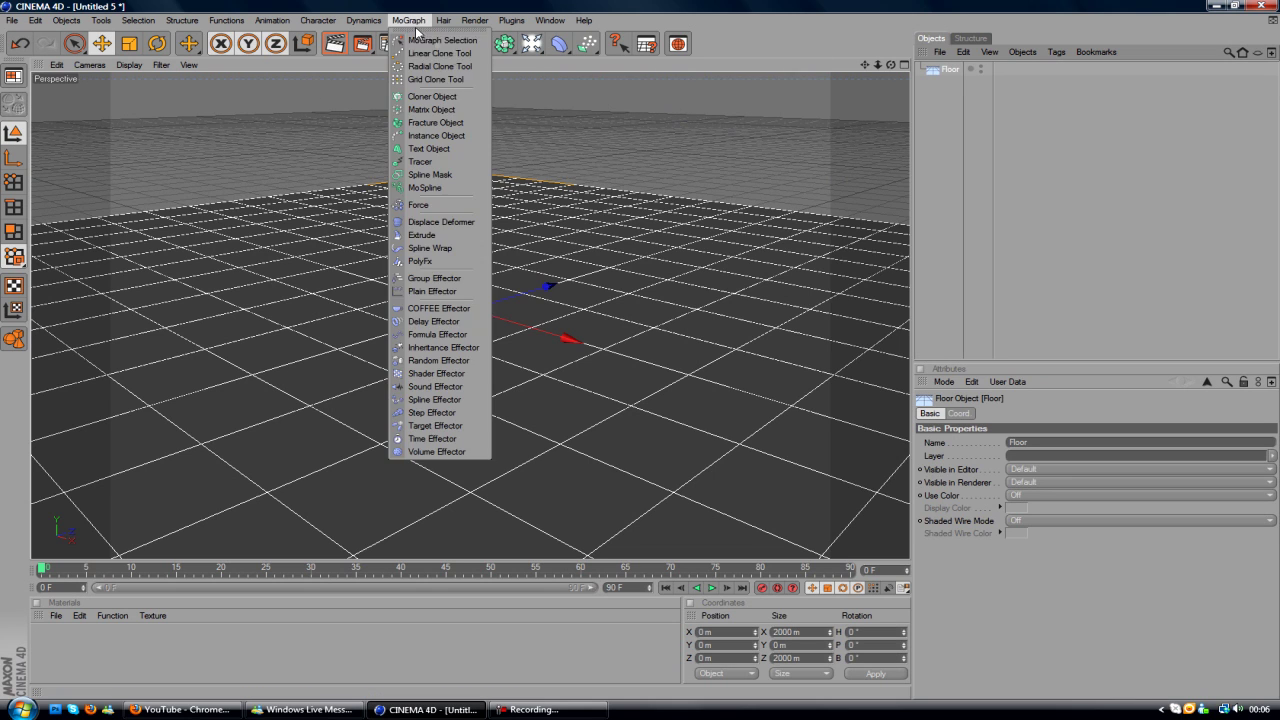
{"action": "left_click", "coordinate": [428, 148]}
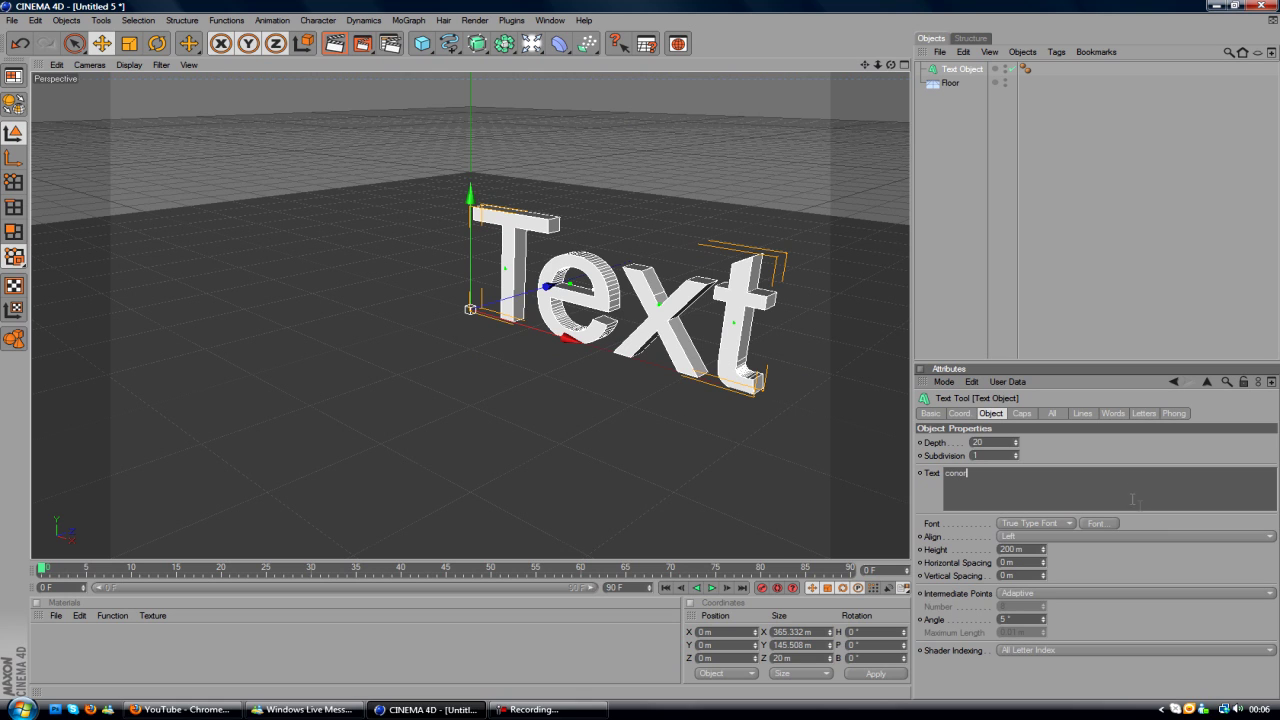
{"action": "left_click", "coordinate": [1100, 522]}
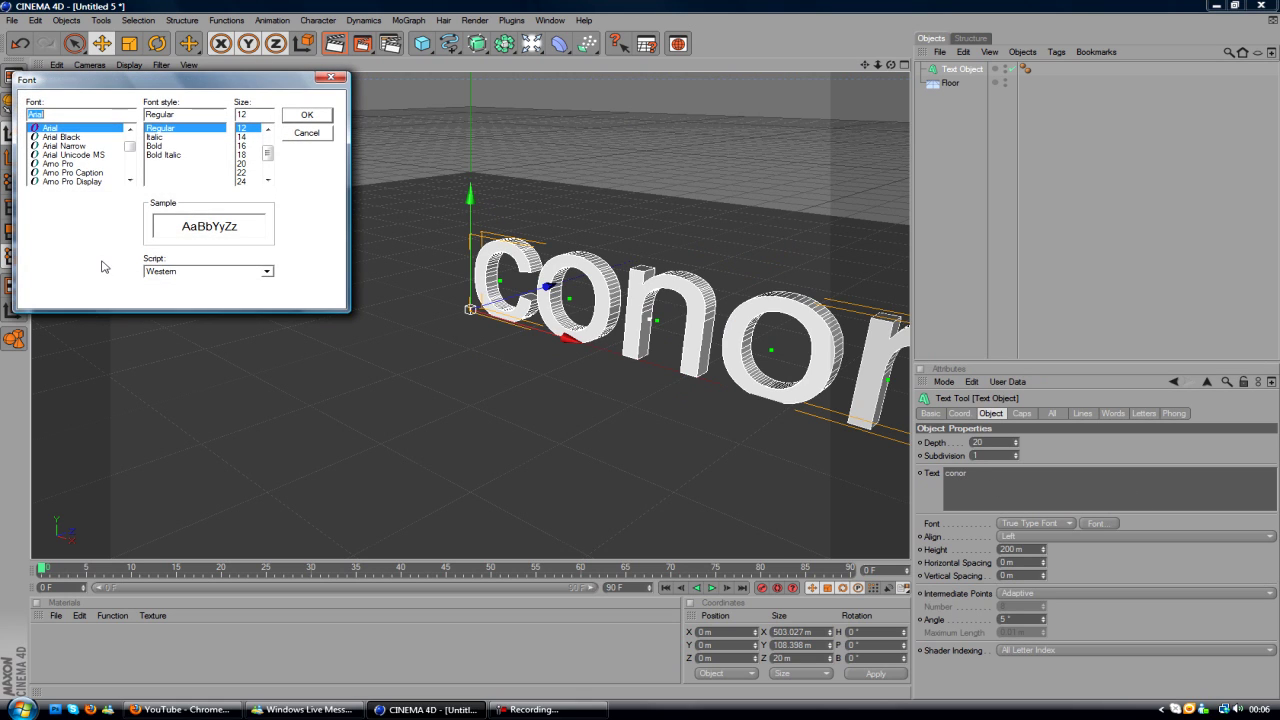
{"action": "type", "text": "ne"}
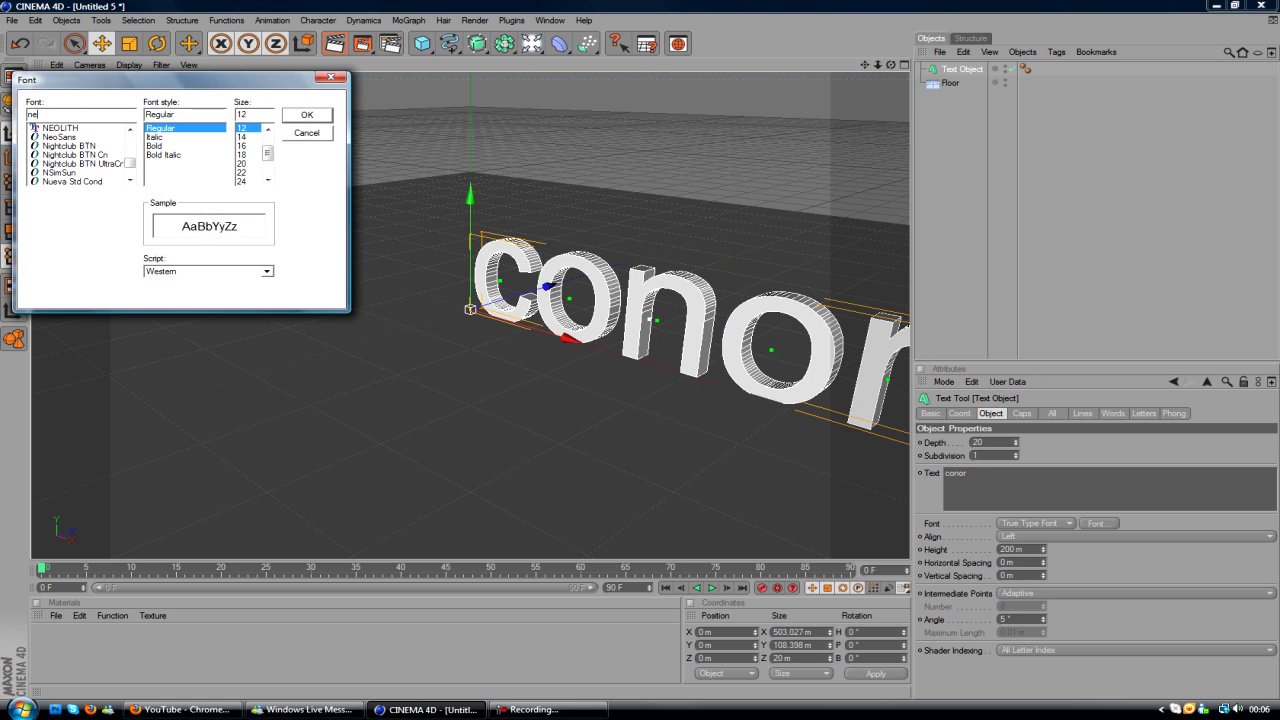
{"action": "left_click", "coordinate": [58, 137]}
{"action": "left_click", "coordinate": [165, 155]}
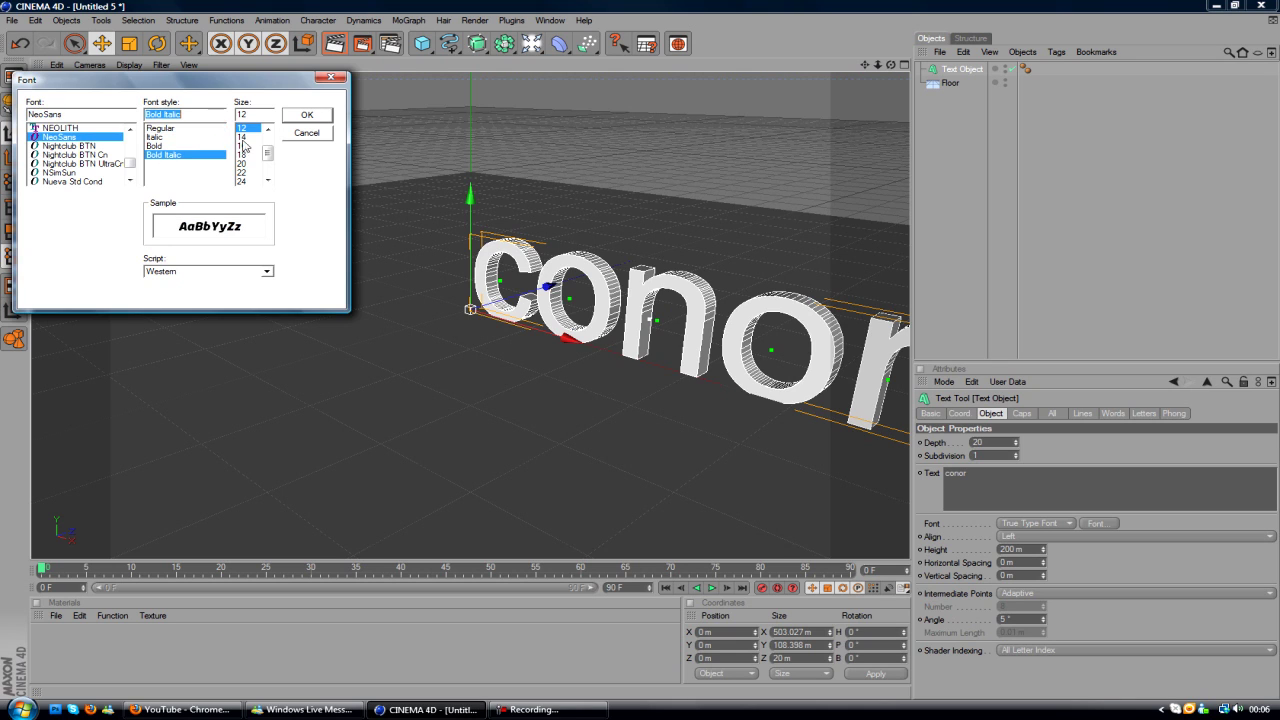
{"action": "left_click", "coordinate": [307, 114]}
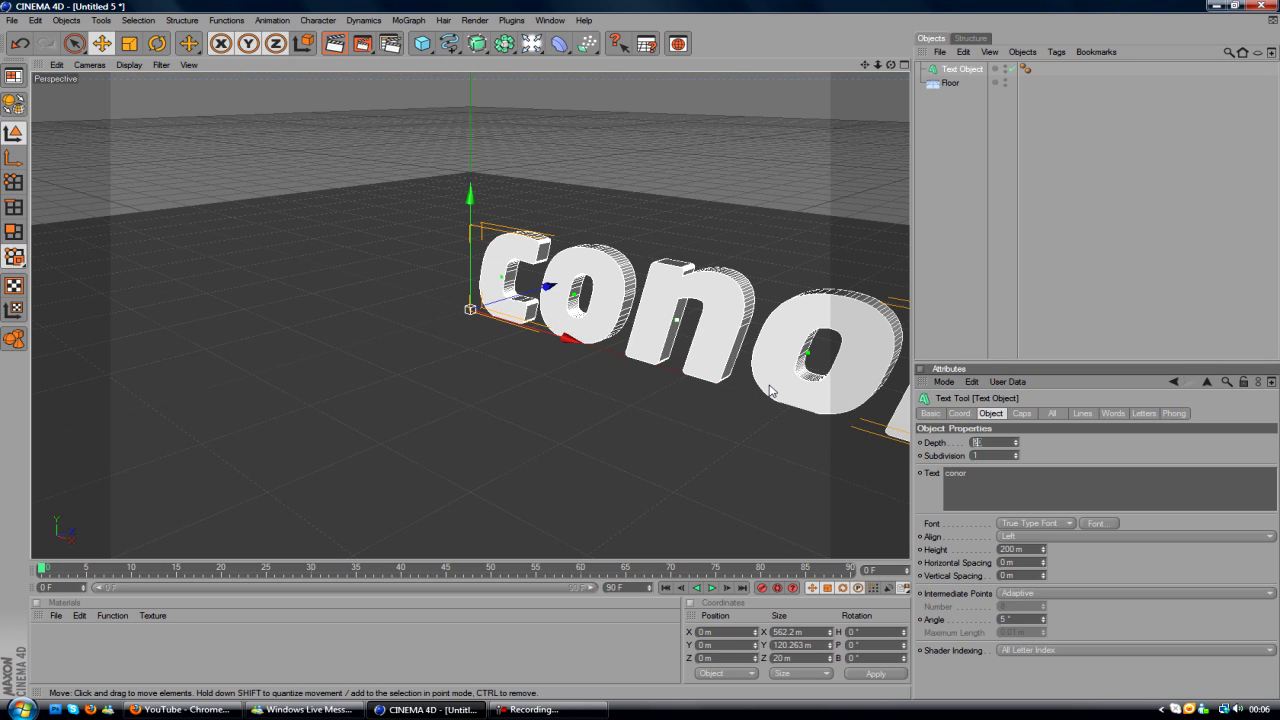
Set the text depth to 100 and move the text left along X.
{"action": "type", "text": "100"}
{"action": "key", "text": "Return"}
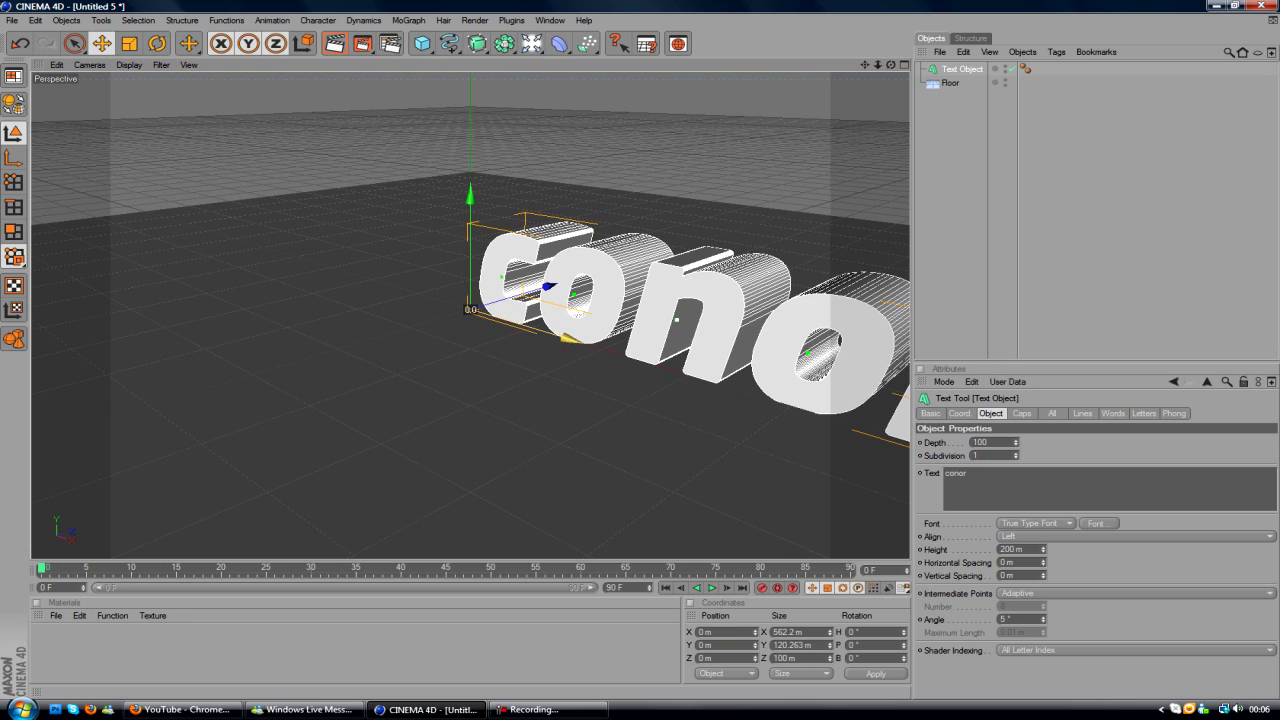
{"action": "left_click_drag", "start_coordinate": [567, 337], "coordinate": [450, 302]}
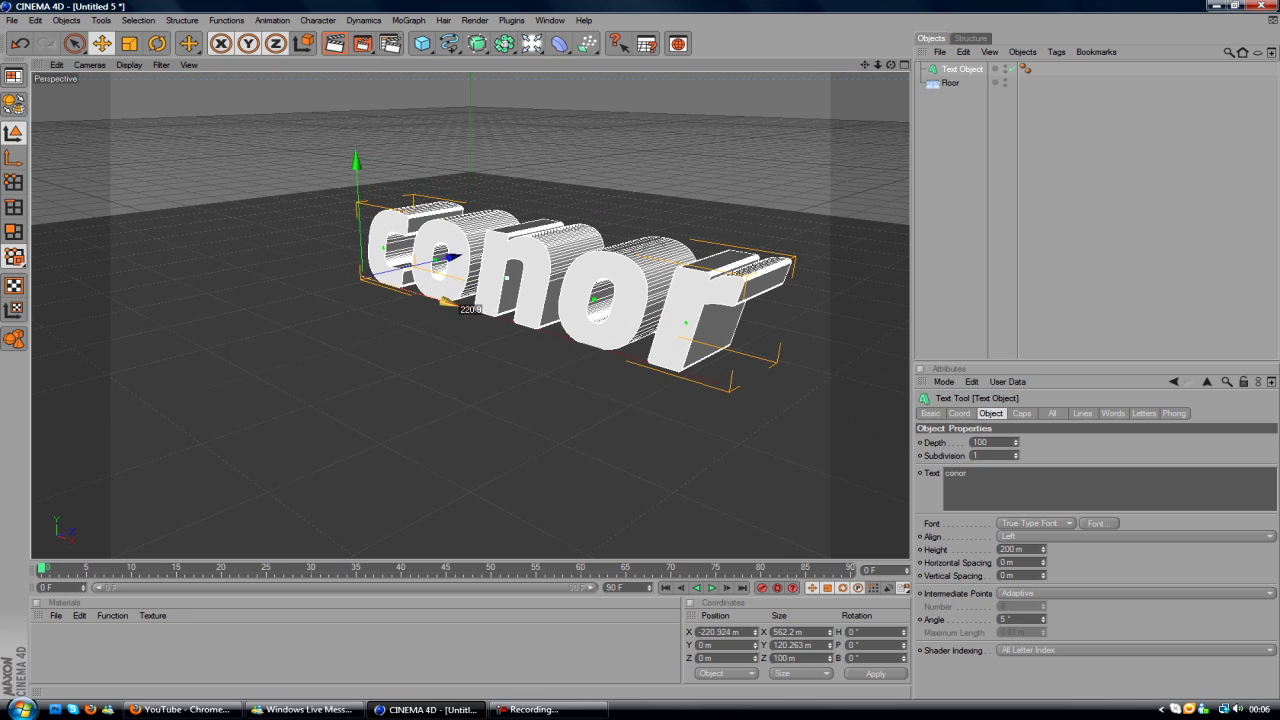
{"action": "left_click", "coordinate": [1021, 413]}
Set Fillet Cap on both start and end with a 2 m radius, then render the active view.
{"action": "left_click", "coordinate": [1012, 443]}
{"action": "left_click", "coordinate": [1012, 492]}
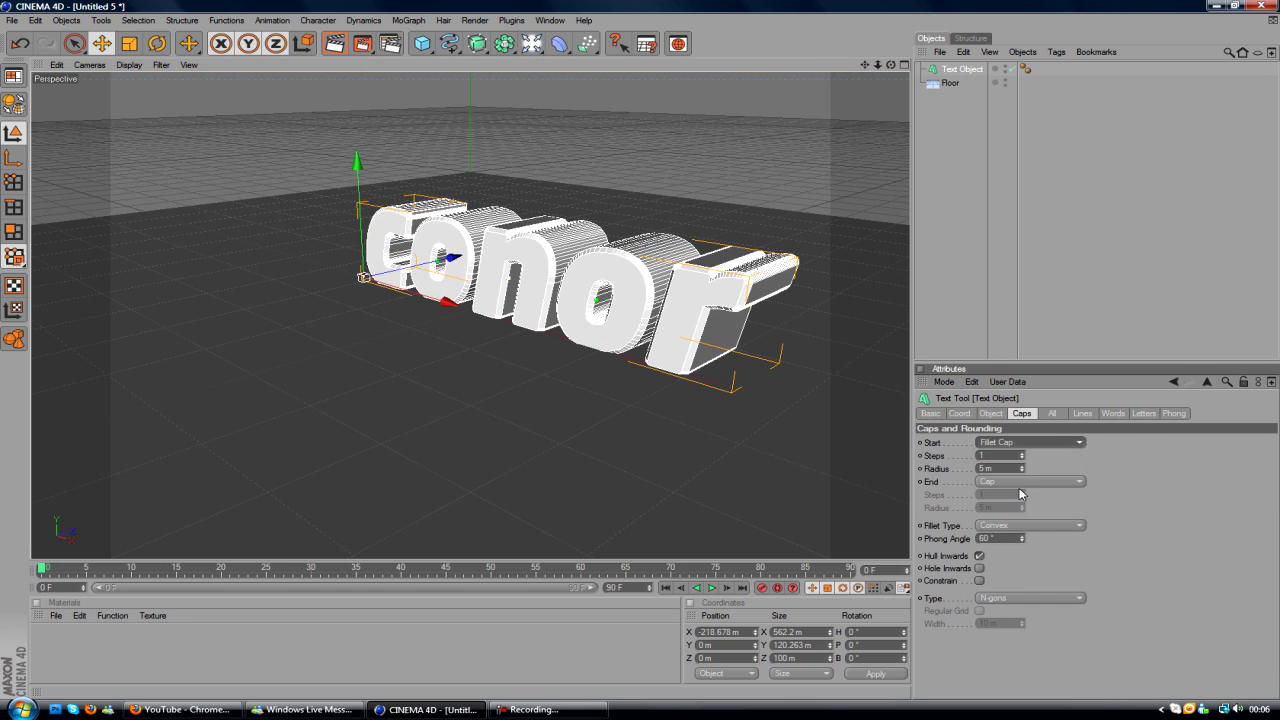
{"action": "left_click", "coordinate": [1022, 483]}
{"action": "left_click", "coordinate": [1010, 530]}
{"action": "left_click_drag", "start_coordinate": [1021, 469], "coordinate": [1026, 518]}
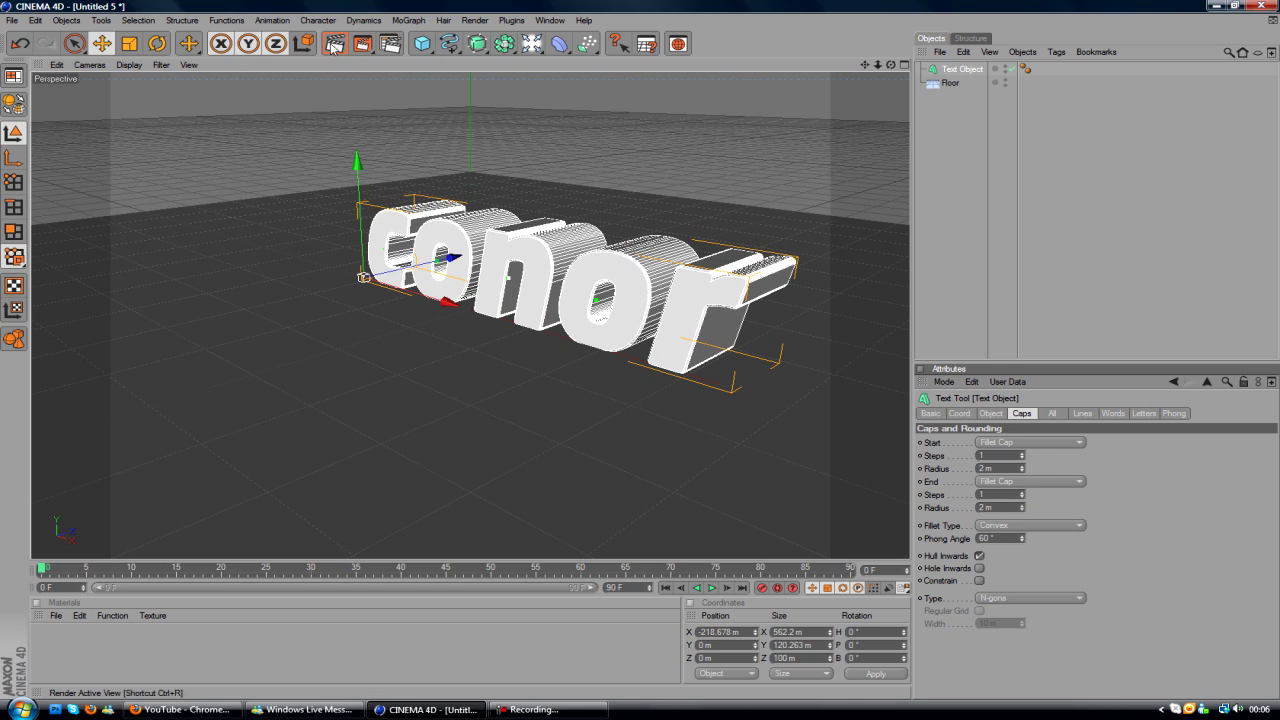
{"action": "left_click", "coordinate": [349, 48]}
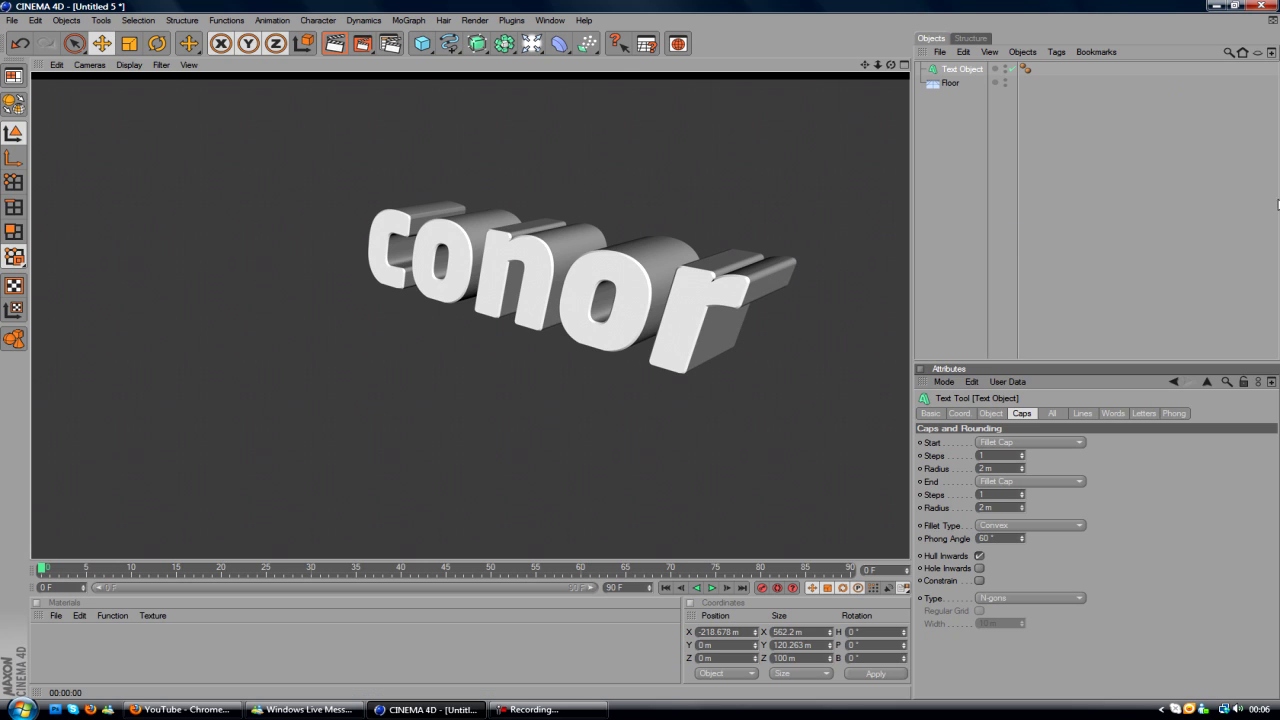
{"action": "left_click", "coordinate": [475, 20]}
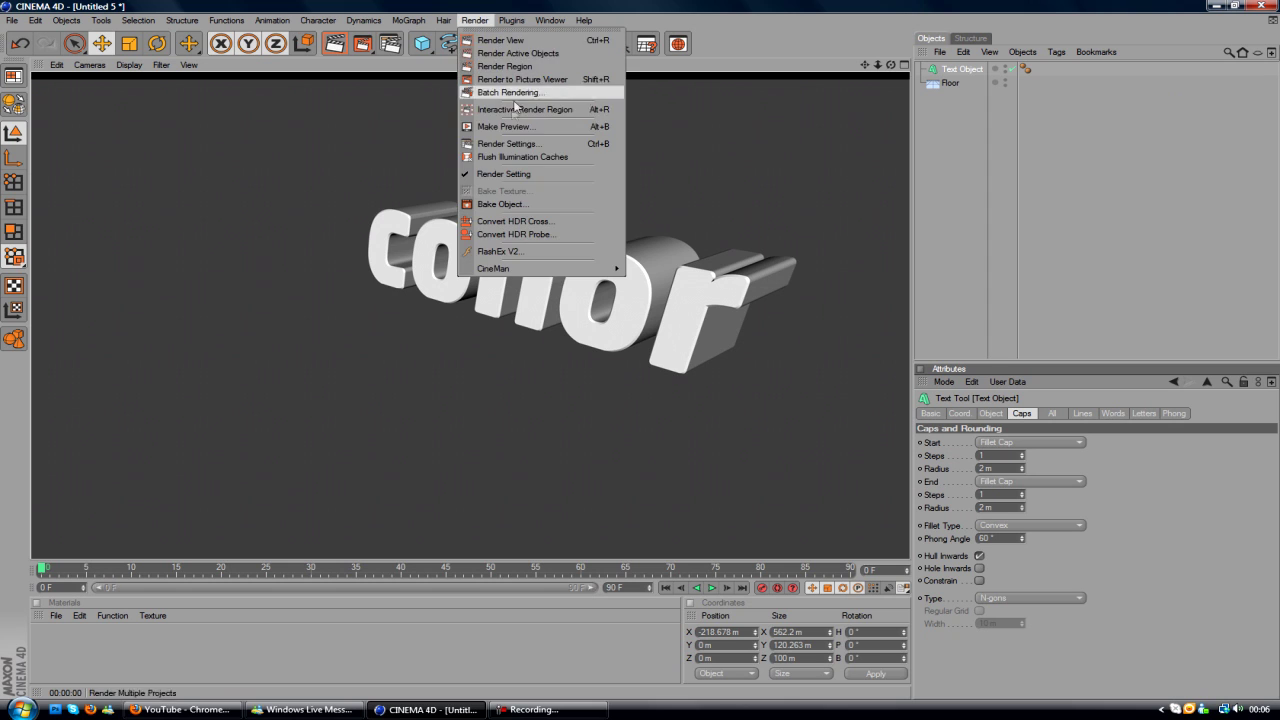
In Render Settings, set the output size to 1280 x 720.
{"action": "left_click", "coordinate": [502, 144]}
{"action": "left_click", "coordinate": [247, 52]}
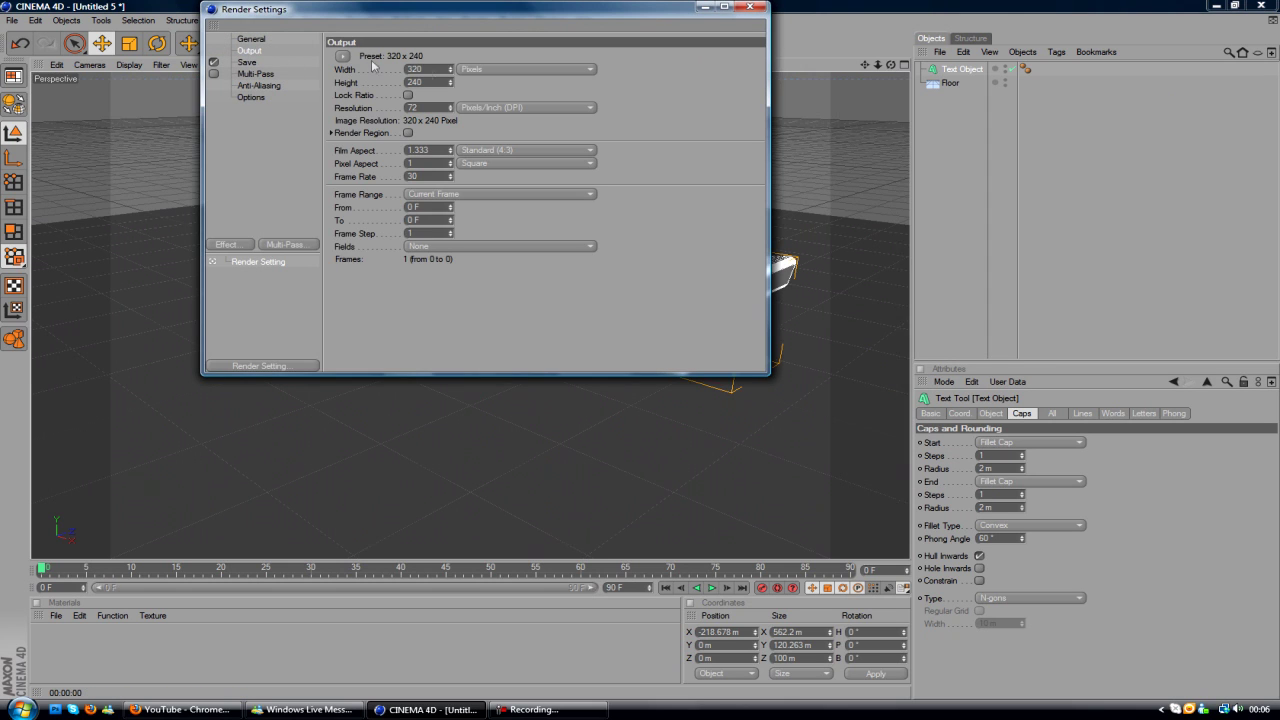
{"action": "double_click", "coordinate": [438, 70]}
{"action": "type", "text": "1280"}
{"action": "key", "text": "Tab"}
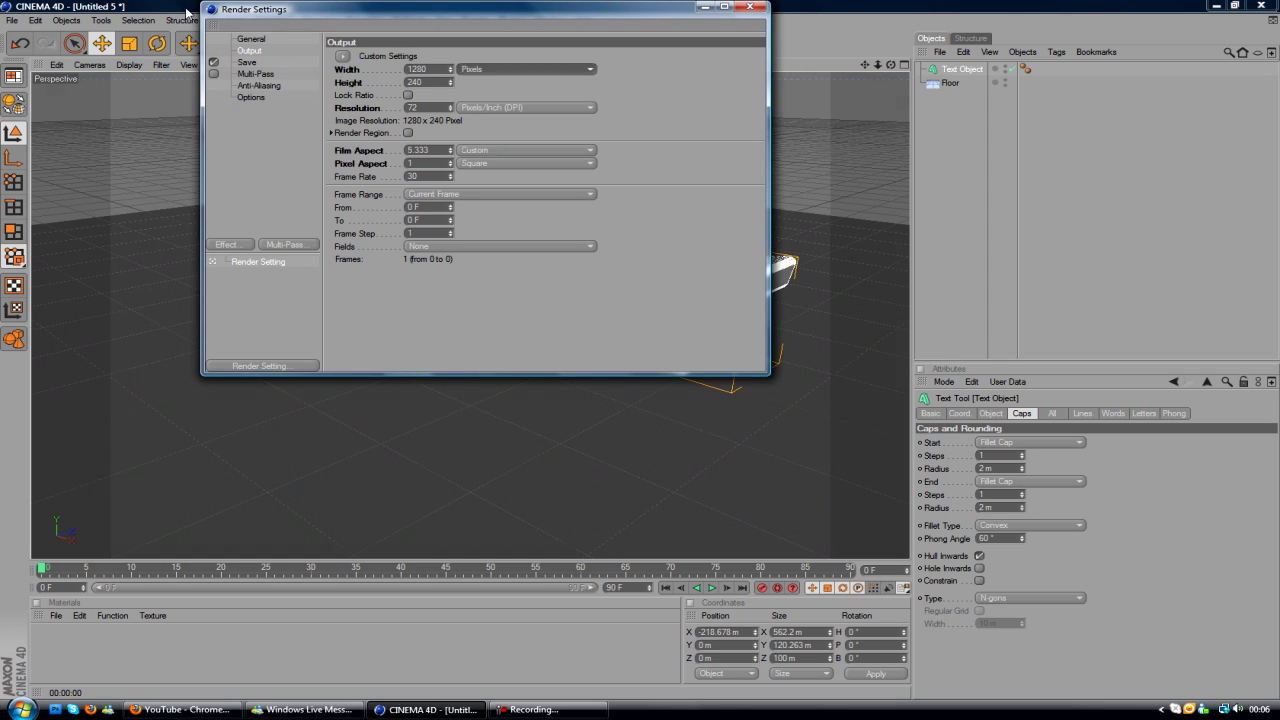
{"action": "type", "text": "72"}
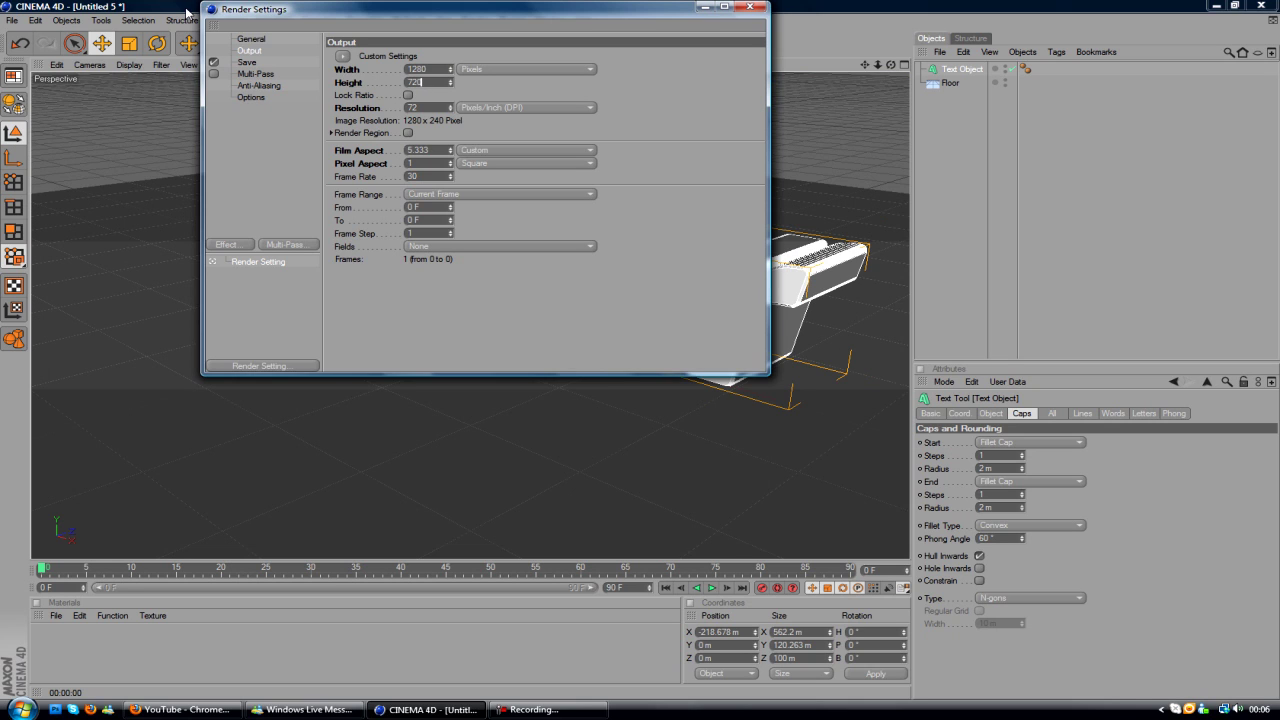
{"action": "type", "text": "0"}
{"action": "key", "text": "Tab"}
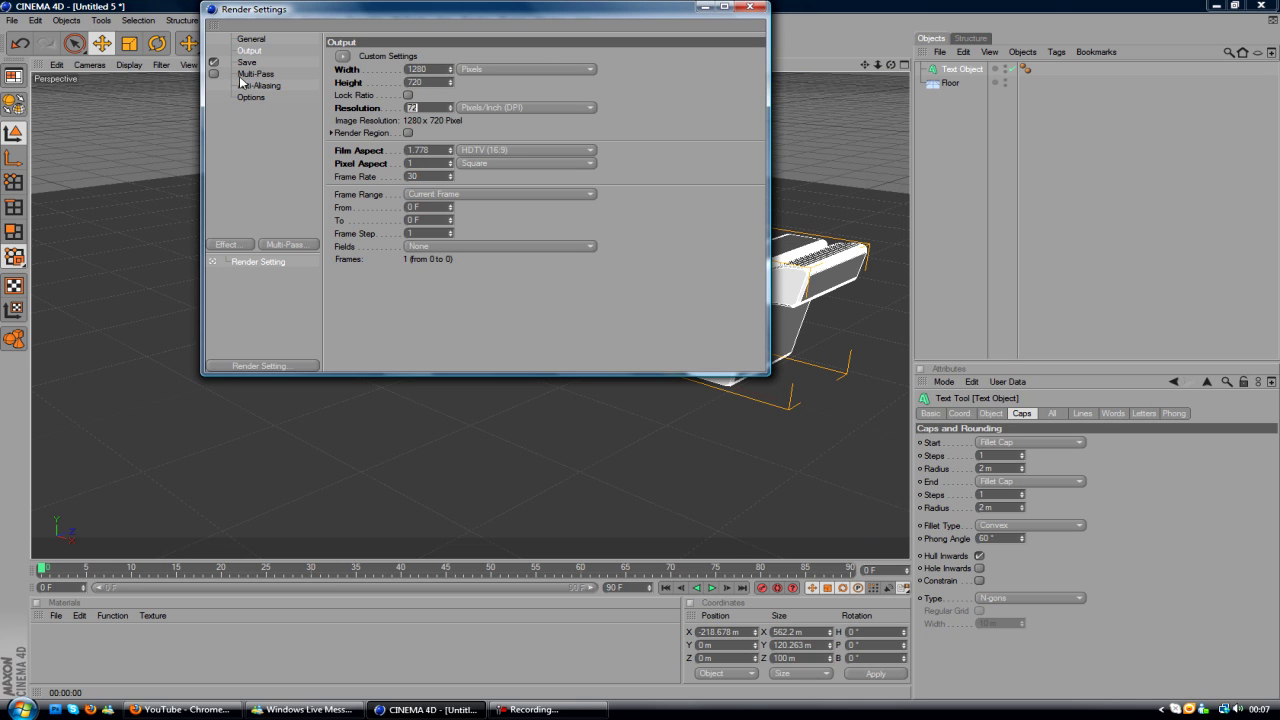
Add Global Illumination and Ambient Occlusion with 15% AO contrast, then close Render Settings.
{"action": "left_click", "coordinate": [251, 97]}
{"action": "left_click", "coordinate": [257, 85]}
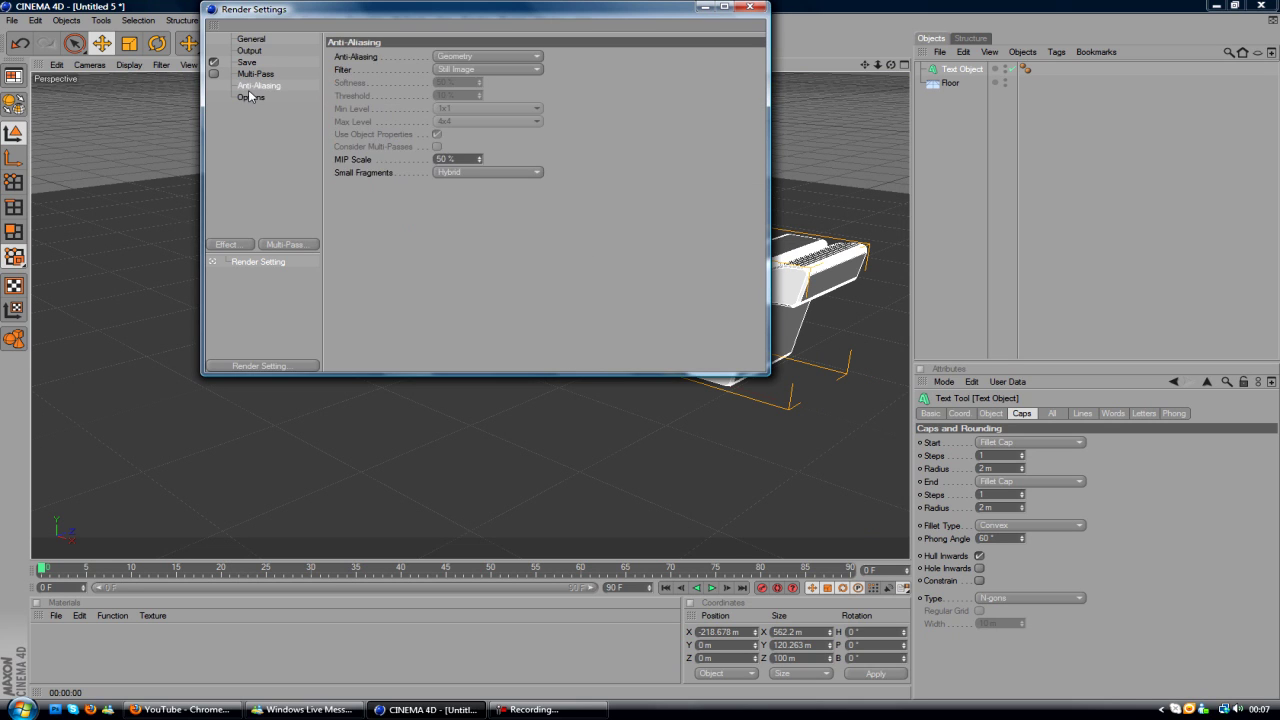
{"action": "left_click", "coordinate": [229, 246]}
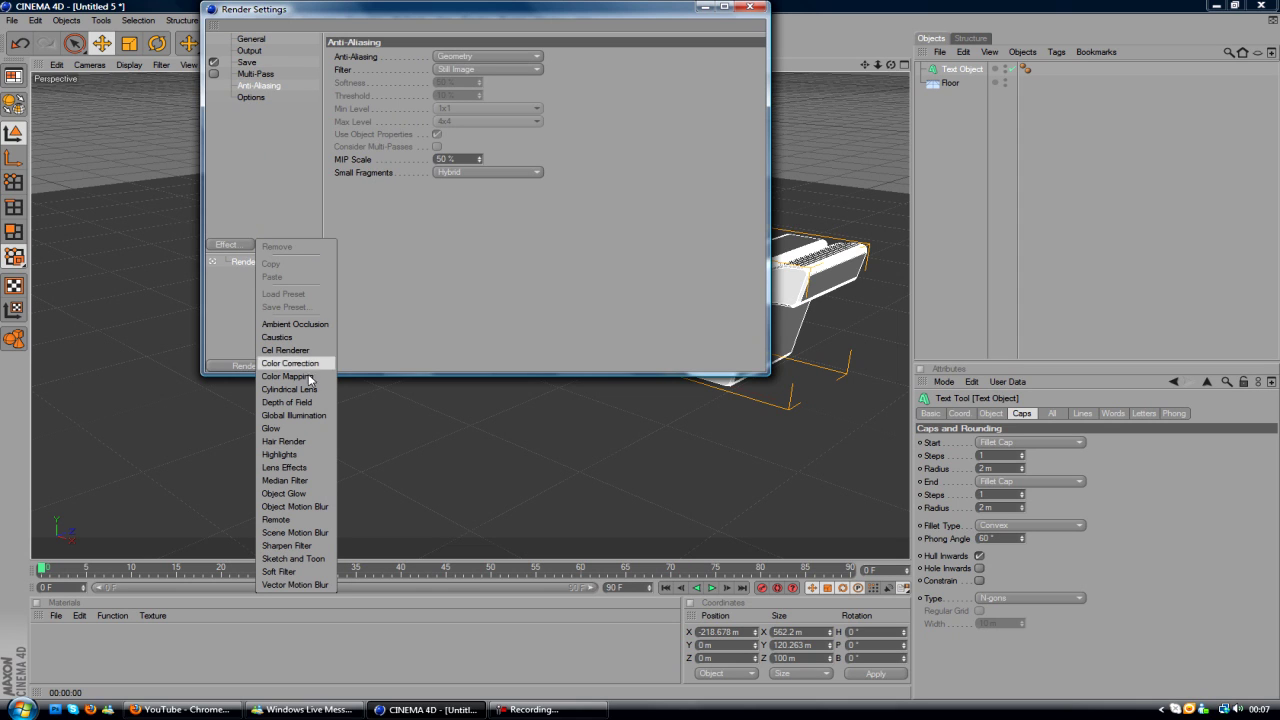
{"action": "left_click", "coordinate": [294, 415]}
{"action": "left_click", "coordinate": [230, 245]}
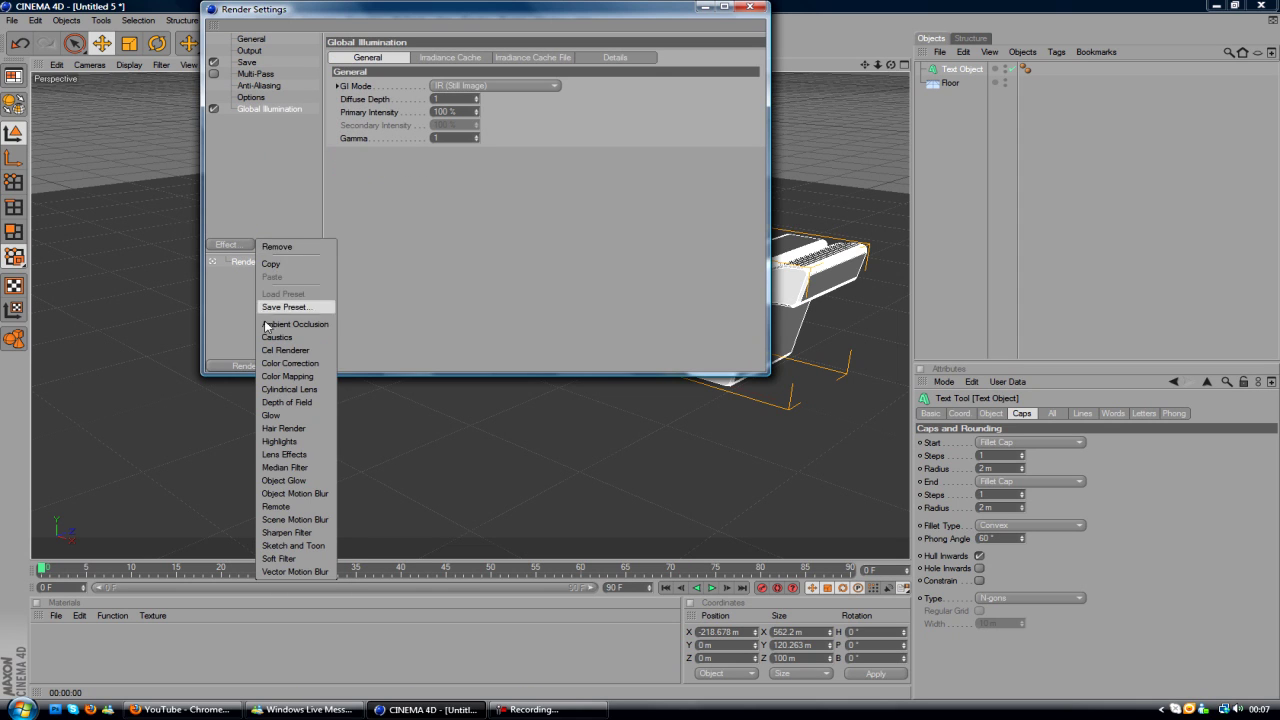
{"action": "left_click", "coordinate": [290, 328]}
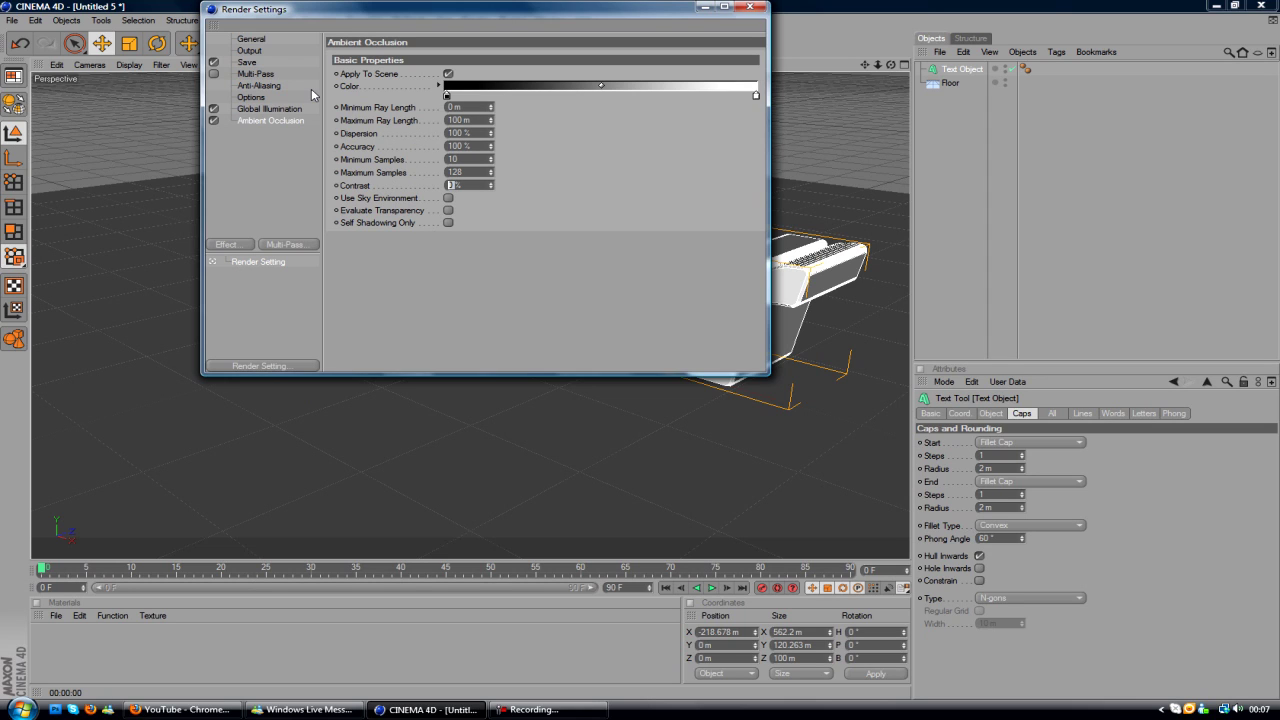
{"action": "type", "text": "5"}
{"action": "key", "text": "Return"}
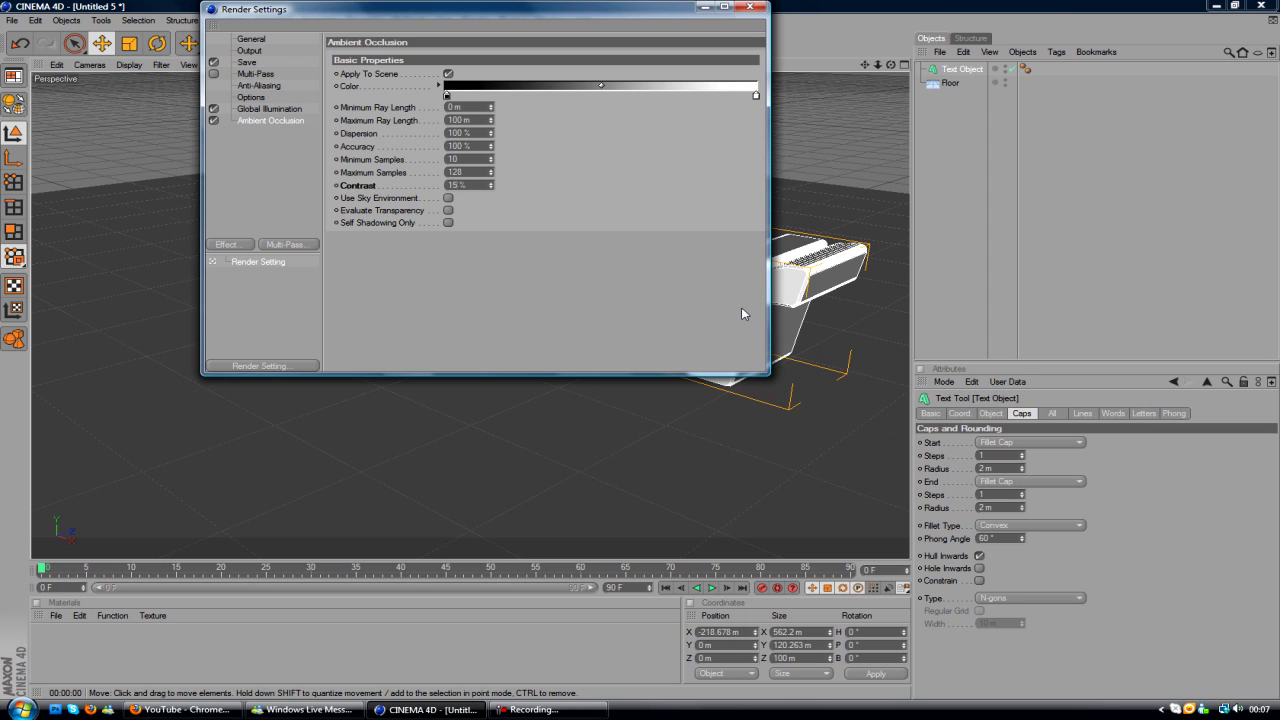
{"action": "left_click", "coordinate": [751, 7]}
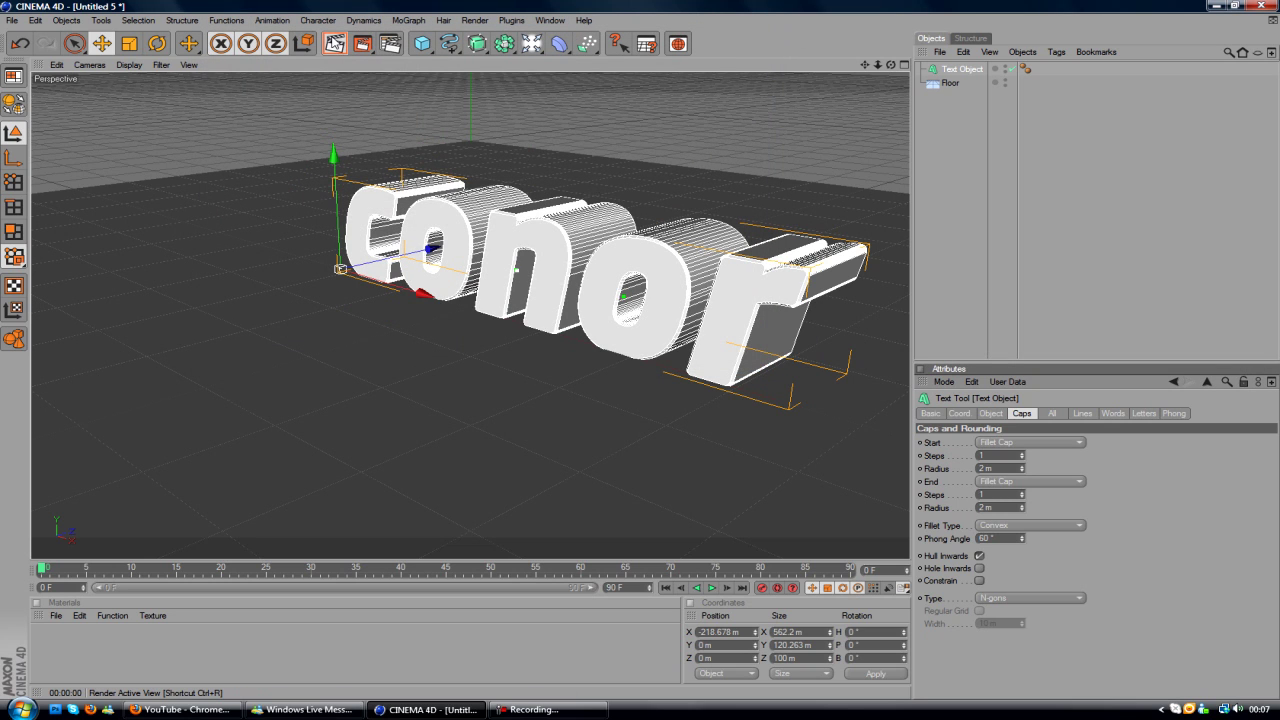
Add a Sky object, test-render the scene, then stop rendering and reselect the Text Object.
{"action": "left_click", "coordinate": [335, 44]}
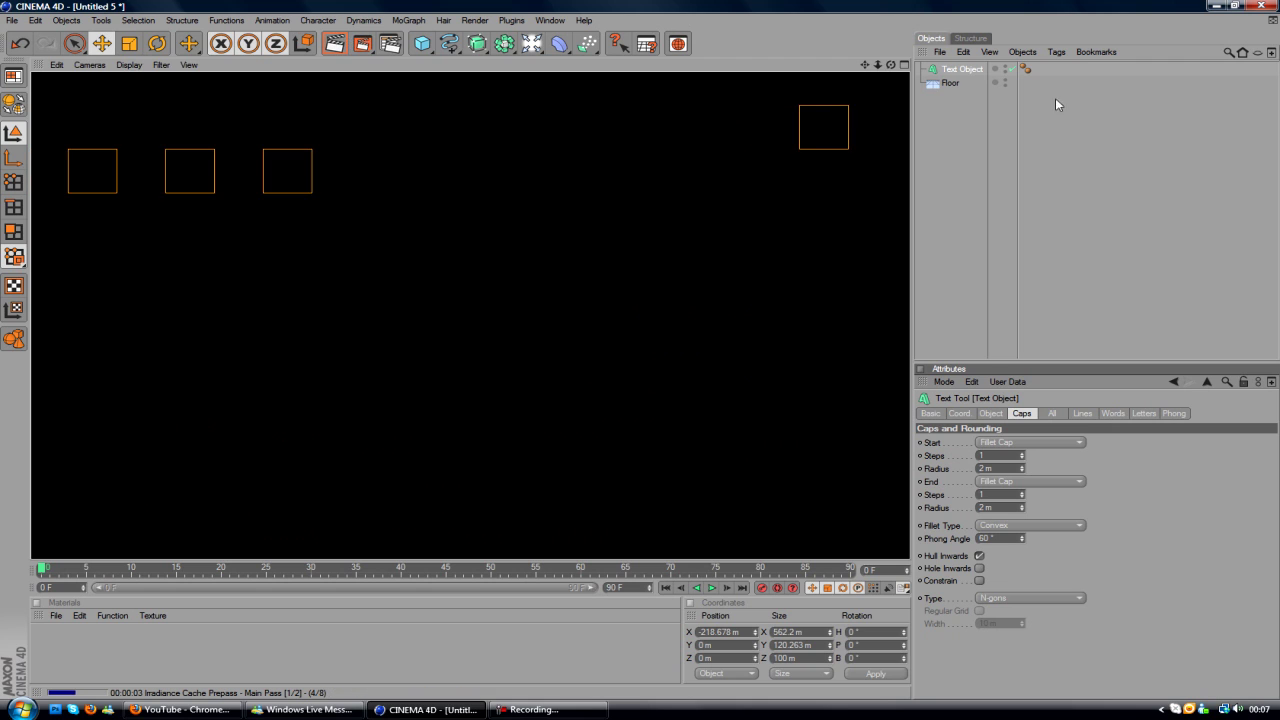
{"action": "left_click_drag", "start_coordinate": [531, 43], "coordinate": [757, 105]}
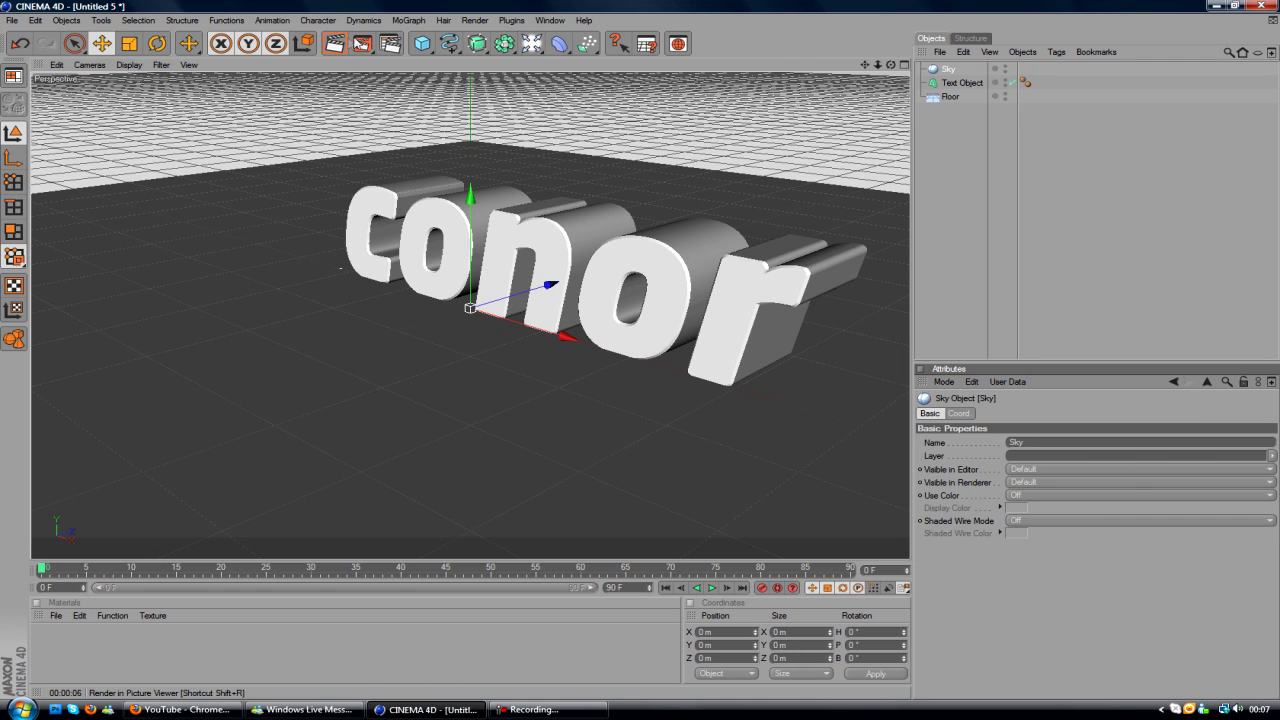
{"action": "left_click", "coordinate": [335, 43]}
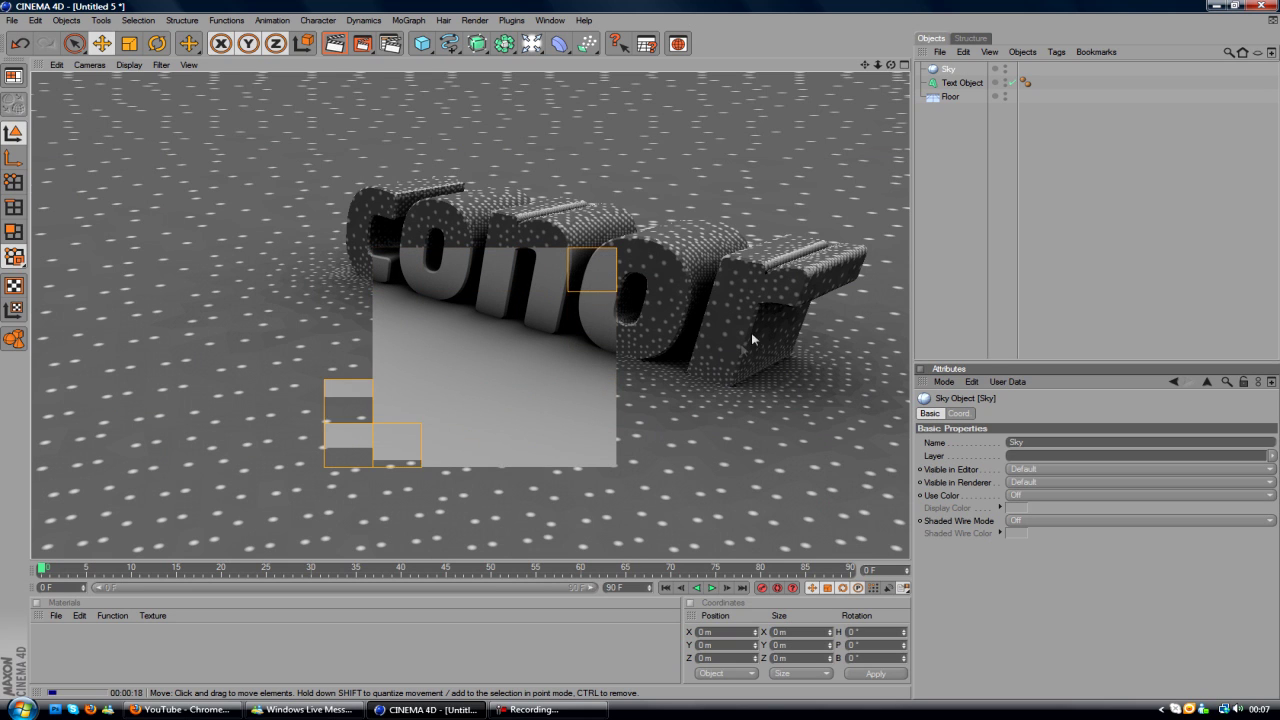
{"action": "left_click", "coordinate": [415, 265]}
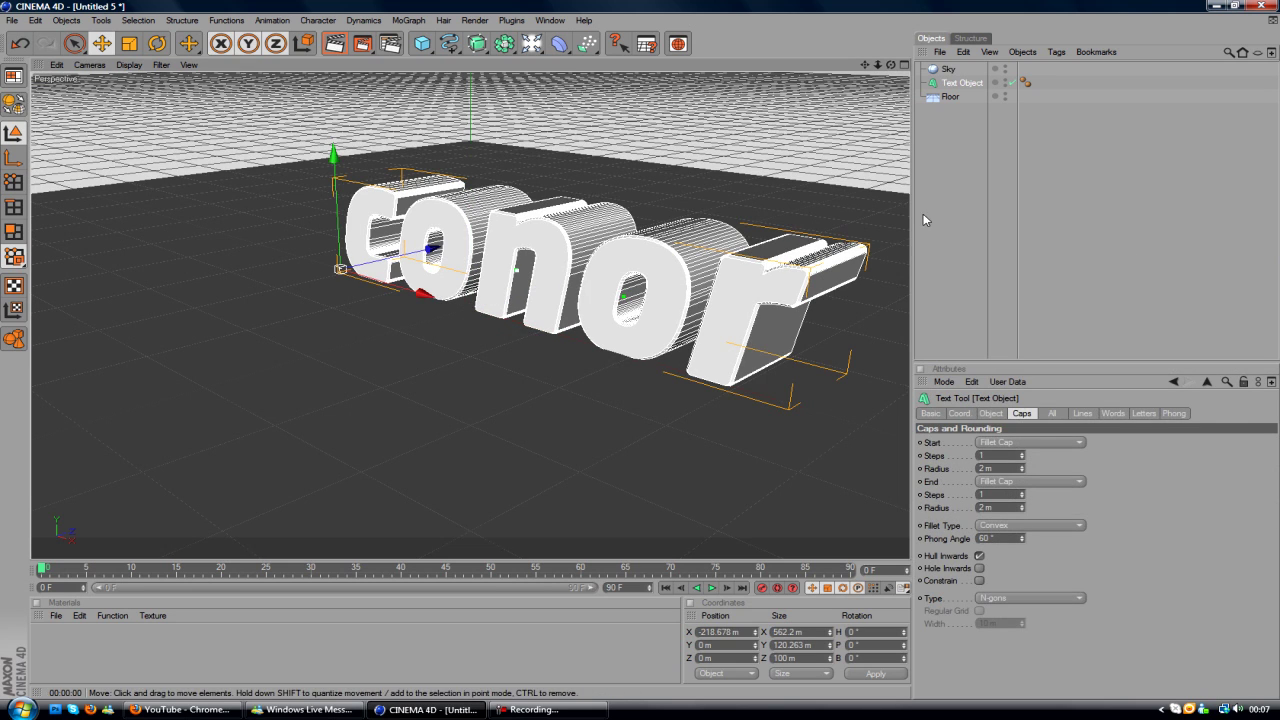
{"action": "left_click", "coordinate": [1127, 249]}
{"action": "left_click", "coordinate": [942, 84]}
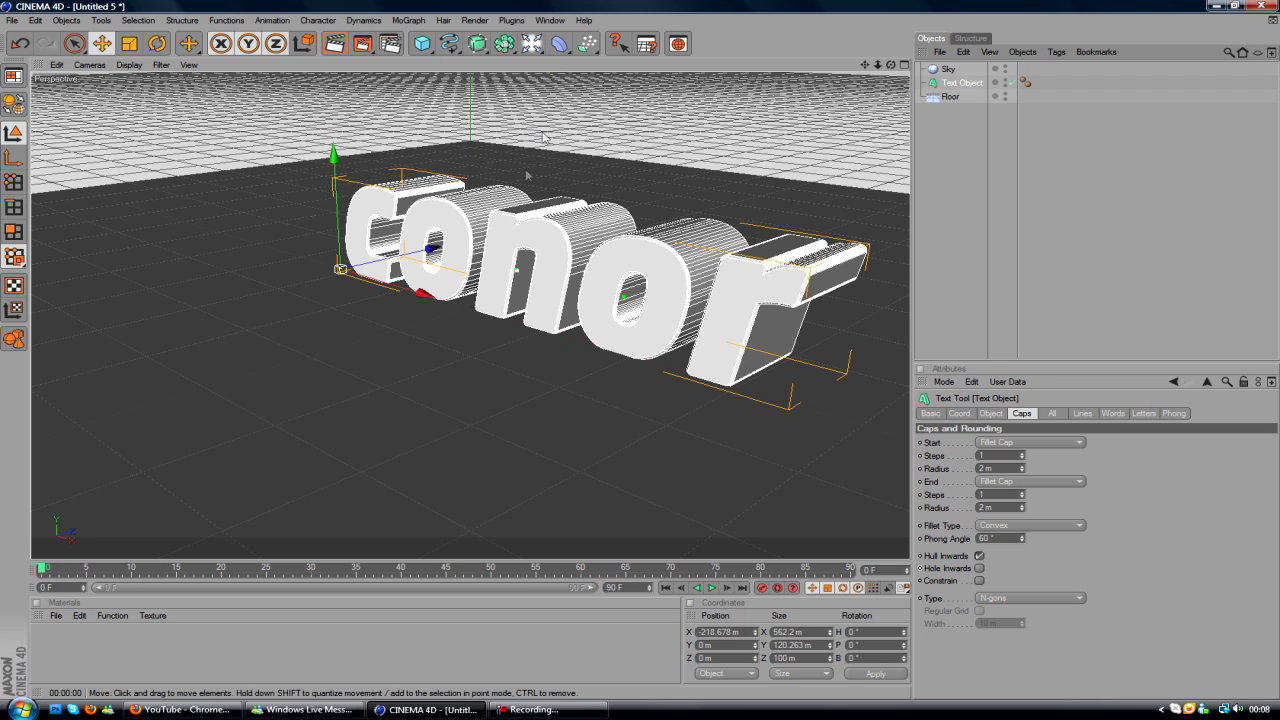
Run Thrausi 1.36 in Voronoi mode with 50 pieces to break the conor text.
{"action": "left_click", "coordinate": [524, 22]}
{"action": "mouse_move", "coordinate": [545, 72]}
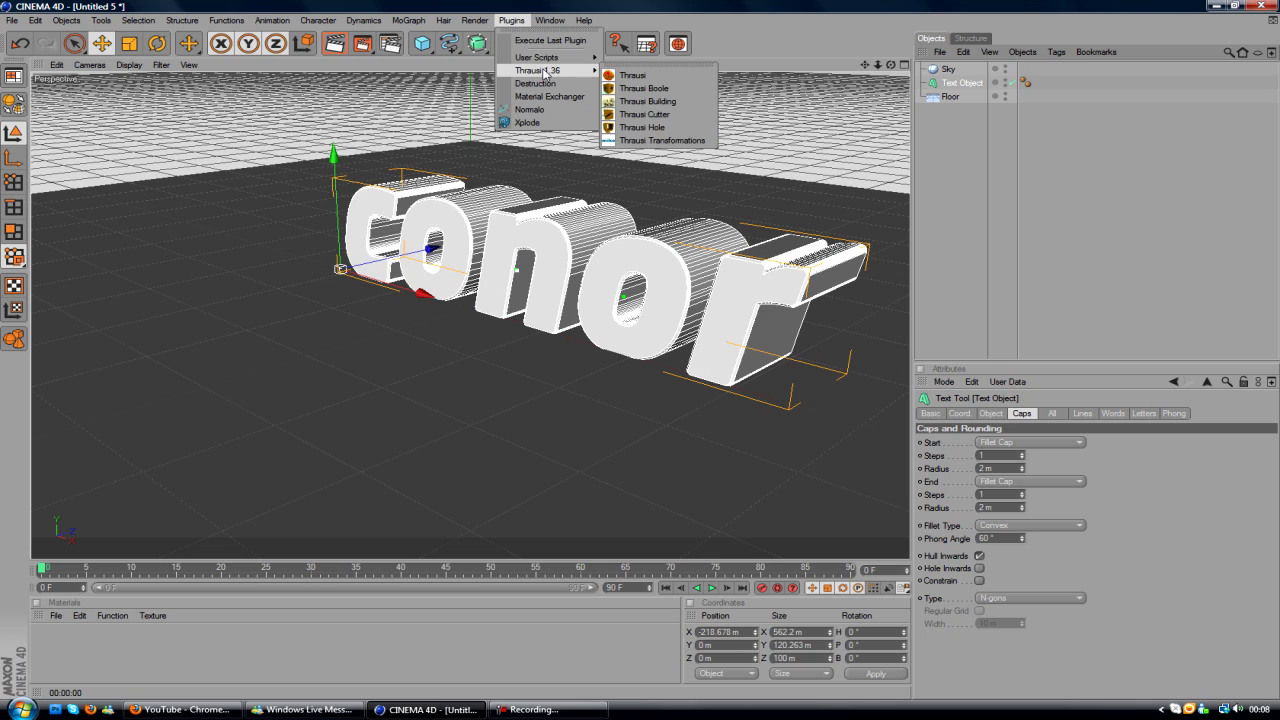
{"action": "left_click", "coordinate": [632, 75]}
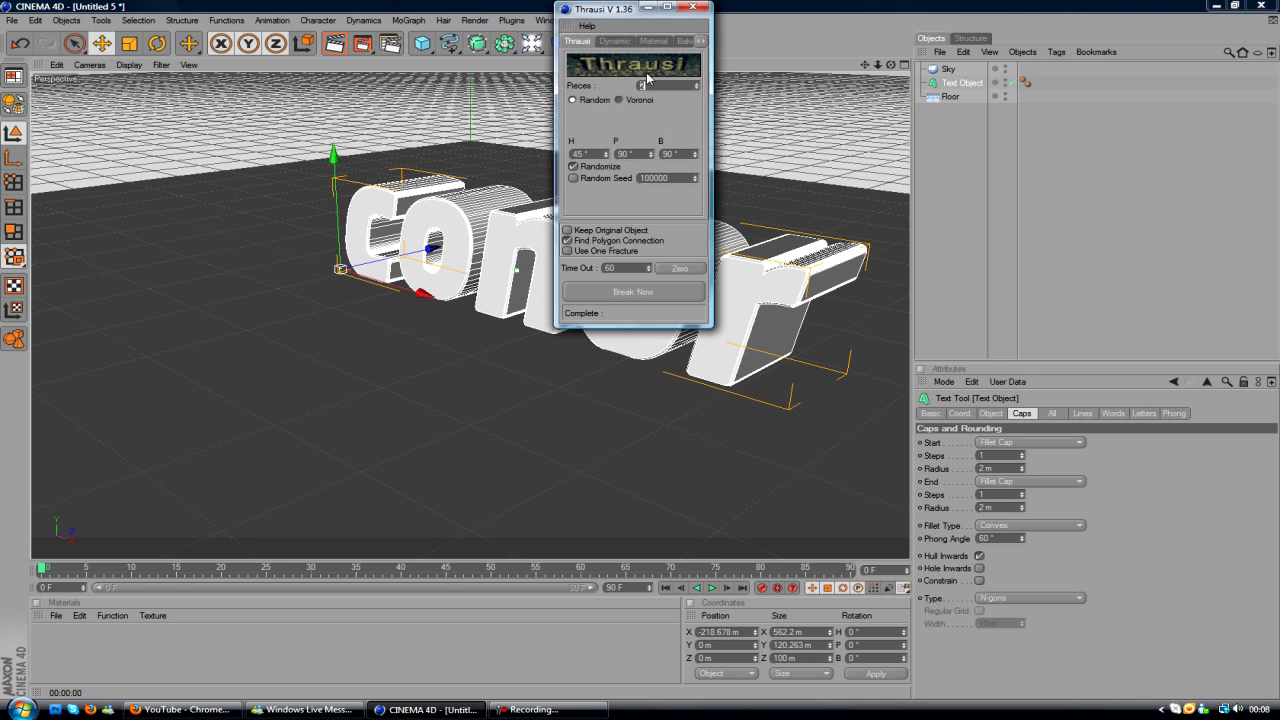
{"action": "left_click_drag", "start_coordinate": [612, 15], "coordinate": [718, 26]}
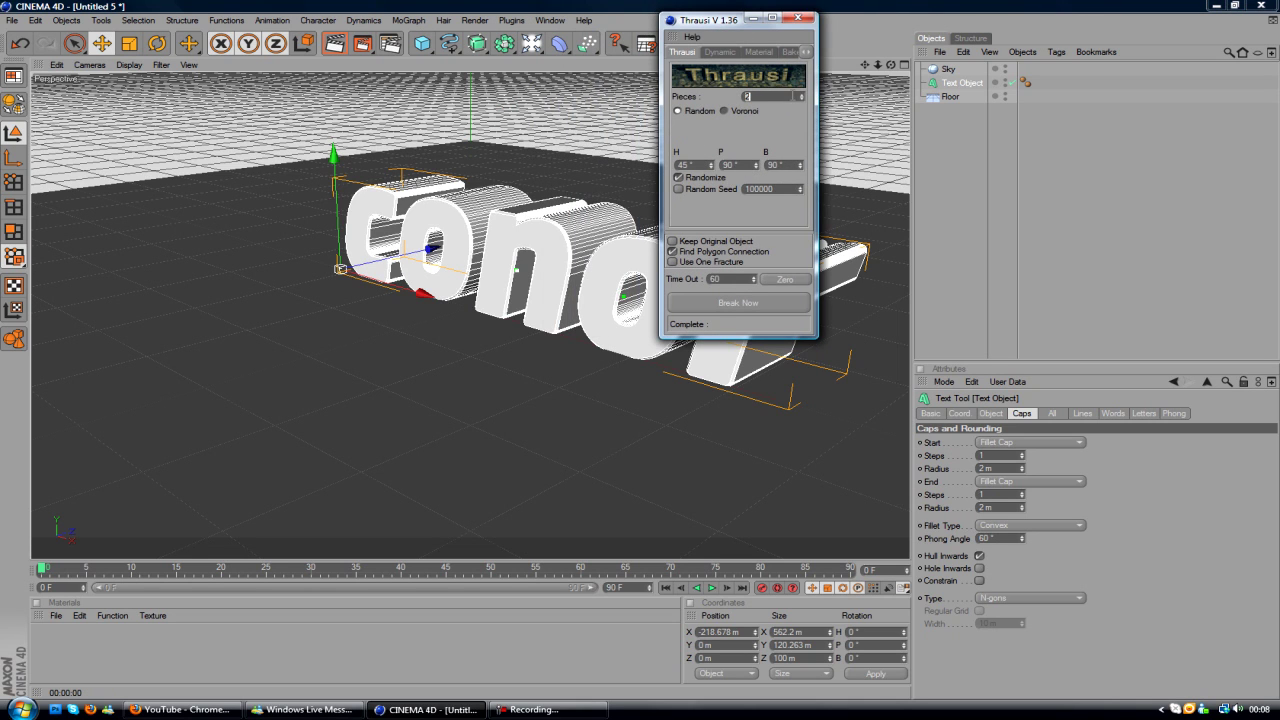
{"action": "left_click", "coordinate": [693, 112]}
{"action": "left_click", "coordinate": [733, 112]}
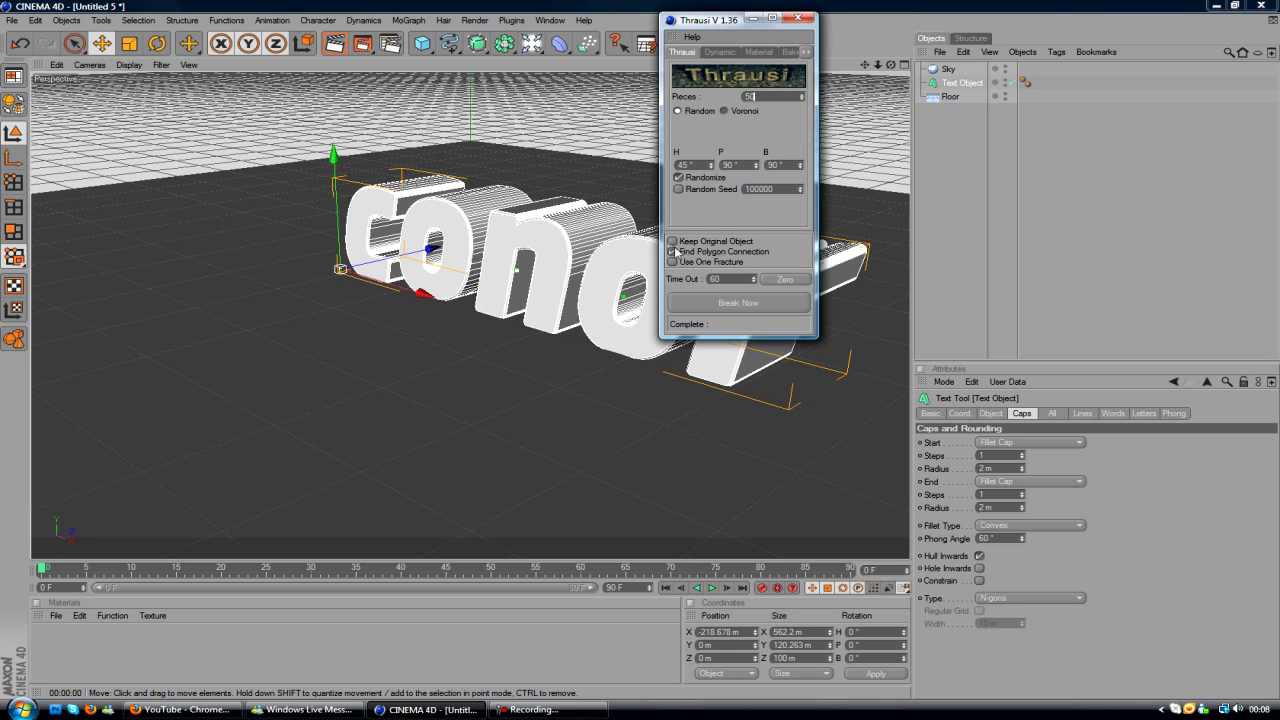
{"action": "left_click", "coordinate": [716, 303]}
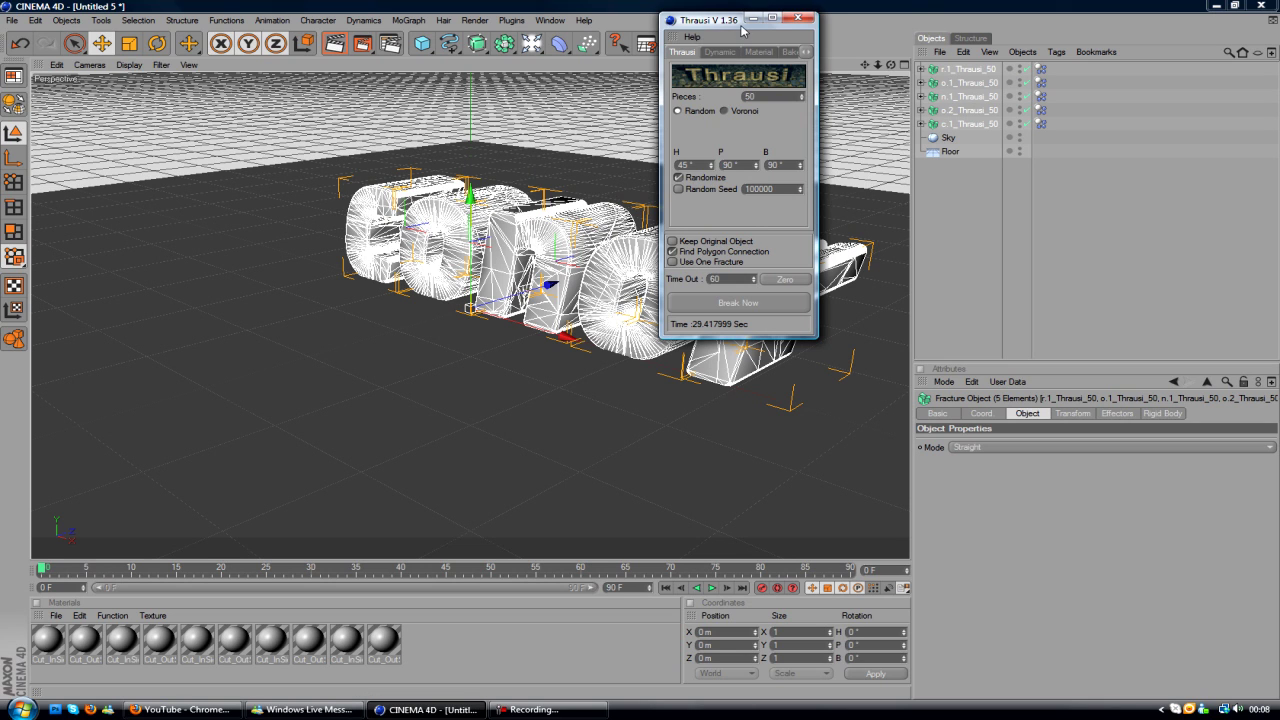
Minimize Thrausi, play the fracture animation once, and rewind to frame 0.
{"action": "left_click", "coordinate": [748, 19]}
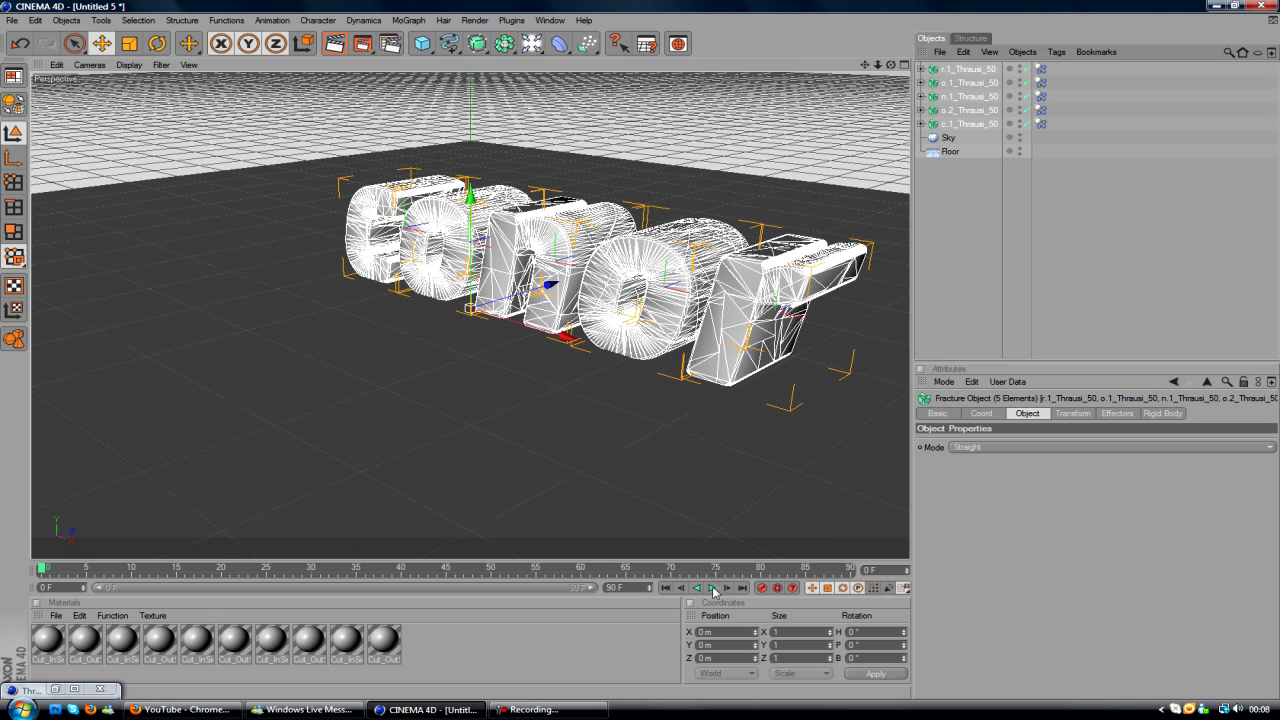
{"action": "left_click", "coordinate": [712, 589]}
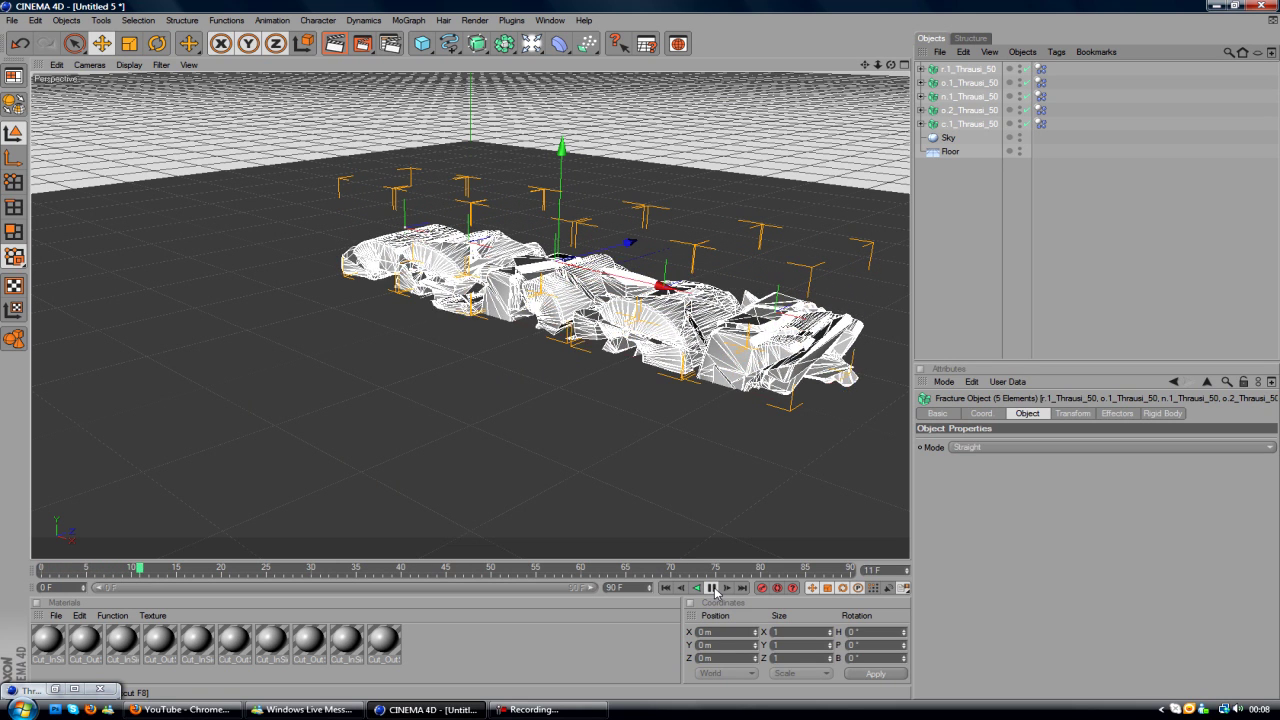
{"action": "left_click", "coordinate": [712, 589]}
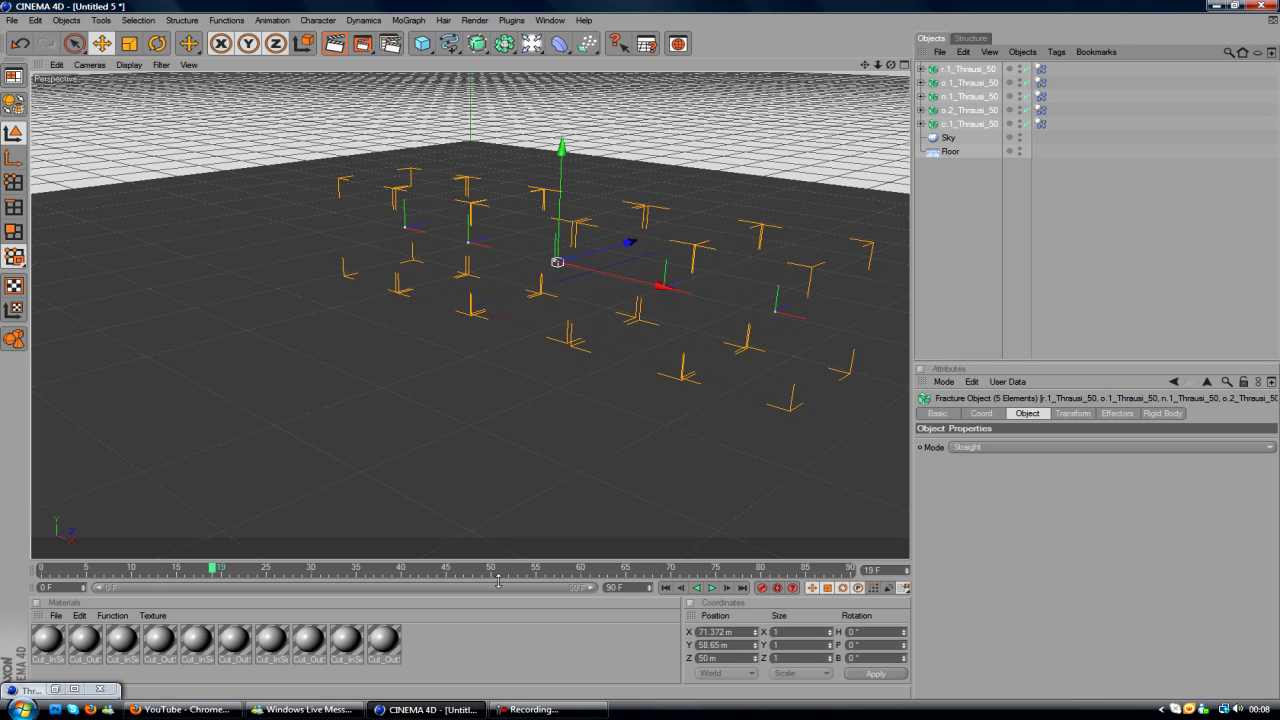
{"action": "left_click_drag", "start_coordinate": [207, 573], "coordinate": [2, 573]}
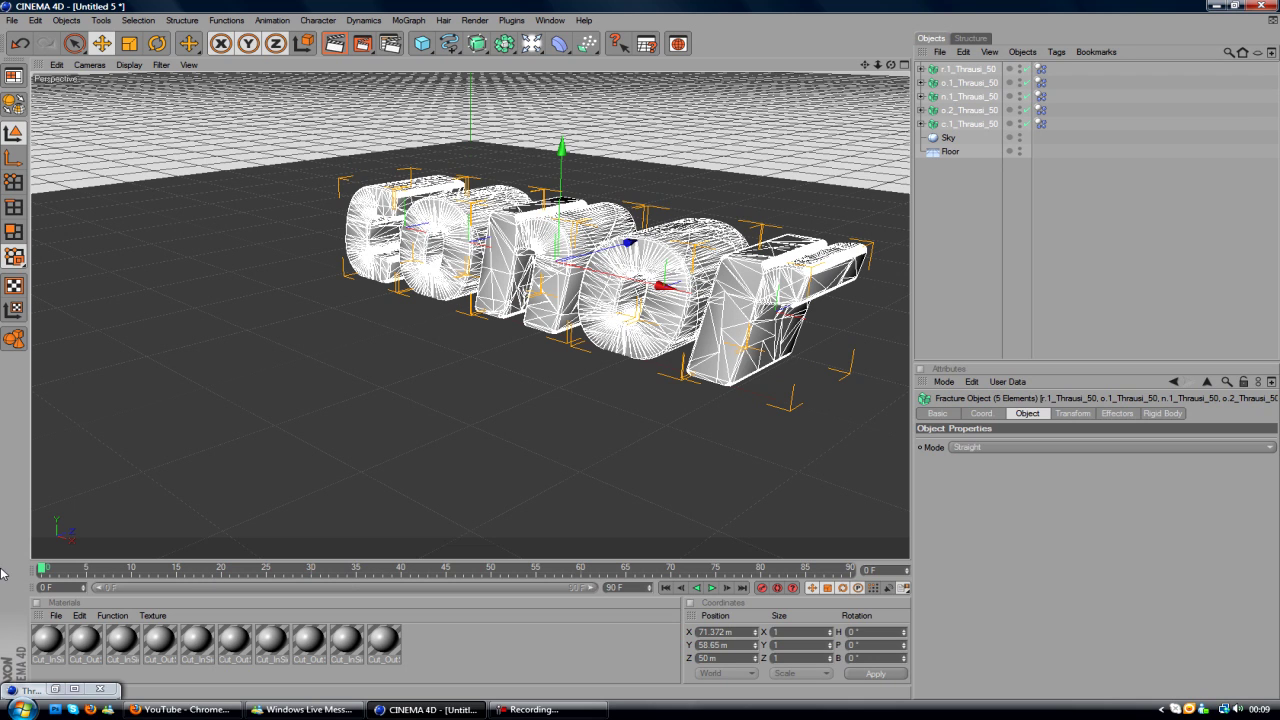
Give the Floor a MoGraph Rigid Body tag, test the simulation, and rewind to frame 0.
{"action": "left_click", "coordinate": [950, 153]}
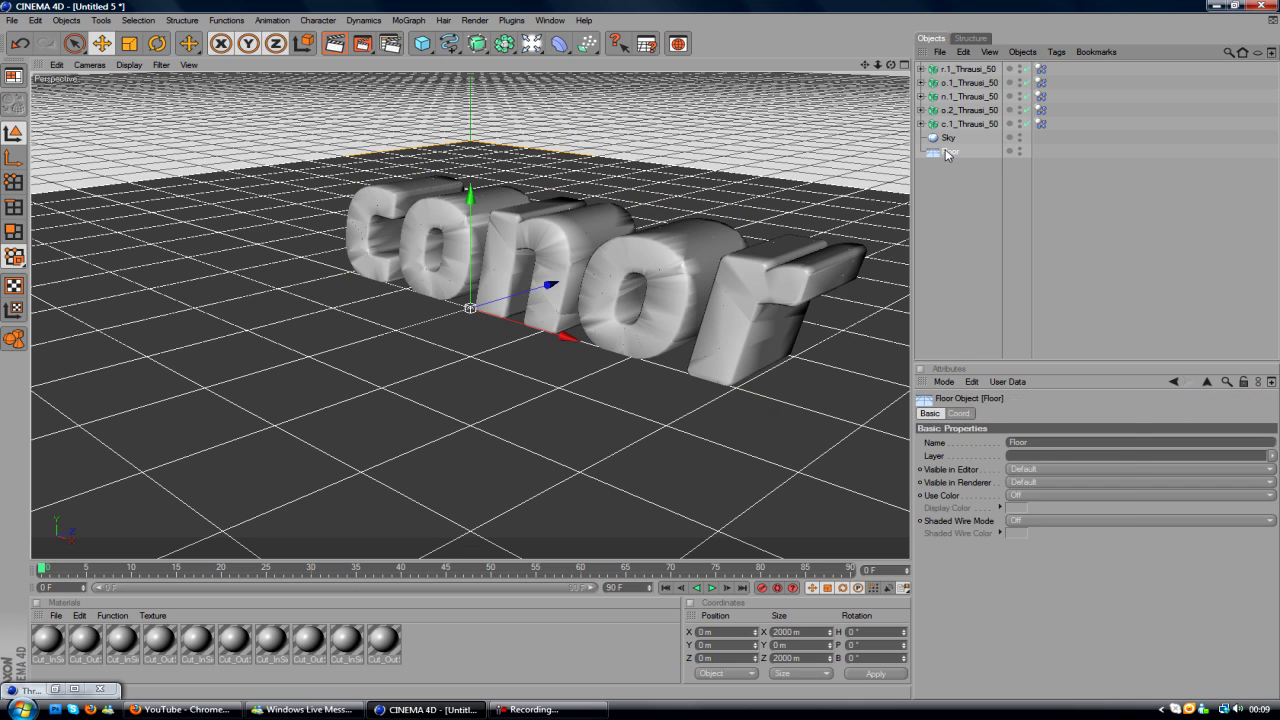
{"action": "right_click", "coordinate": [948, 154]}
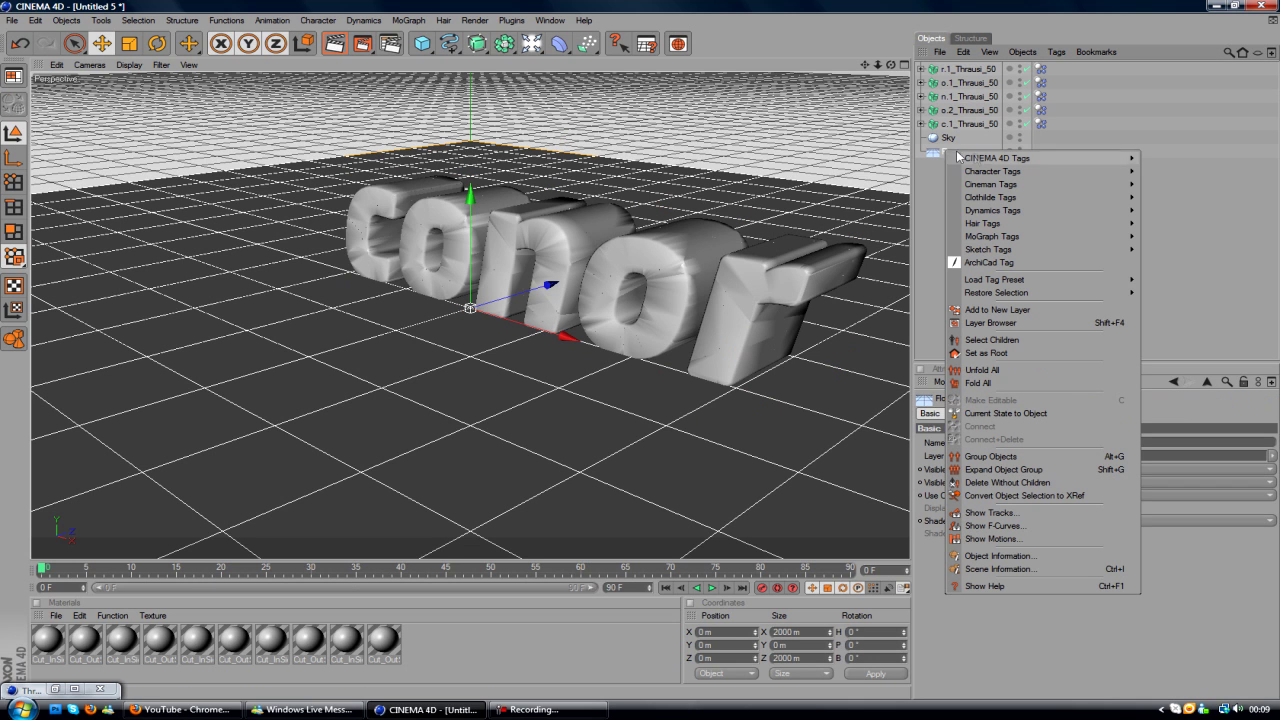
{"action": "mouse_move", "coordinate": [977, 158]}
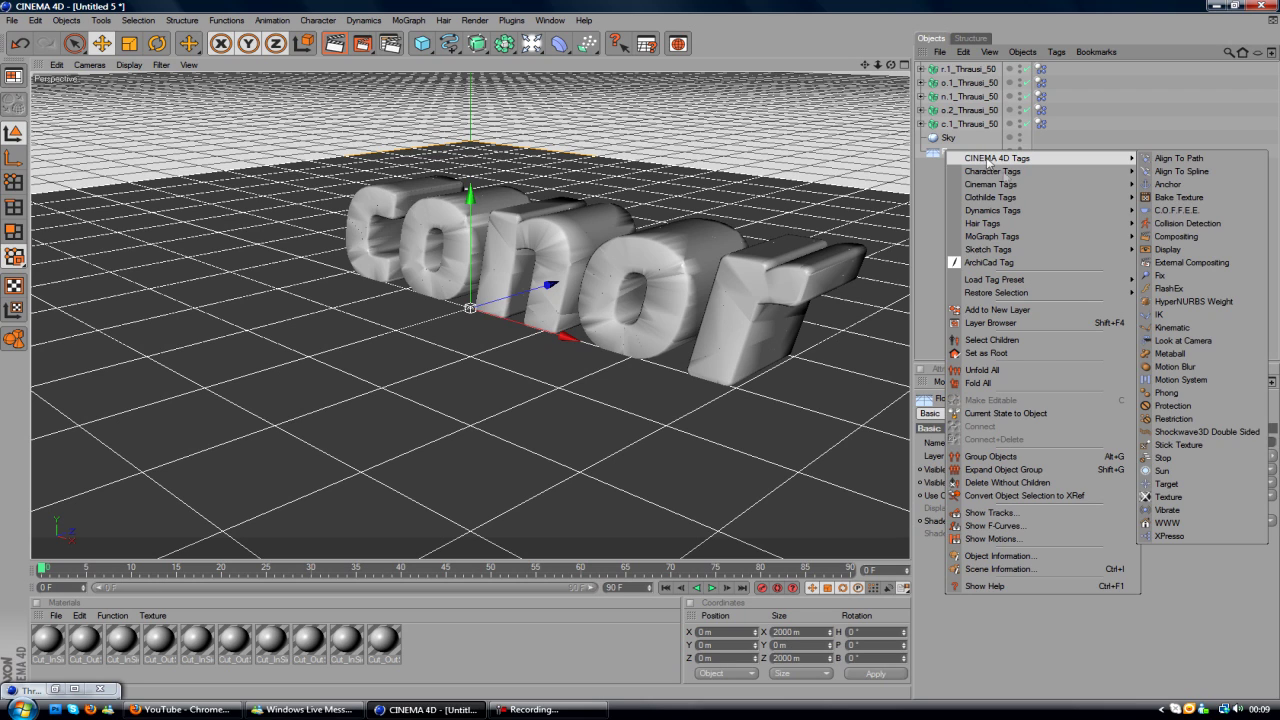
{"action": "mouse_move", "coordinate": [1015, 236]}
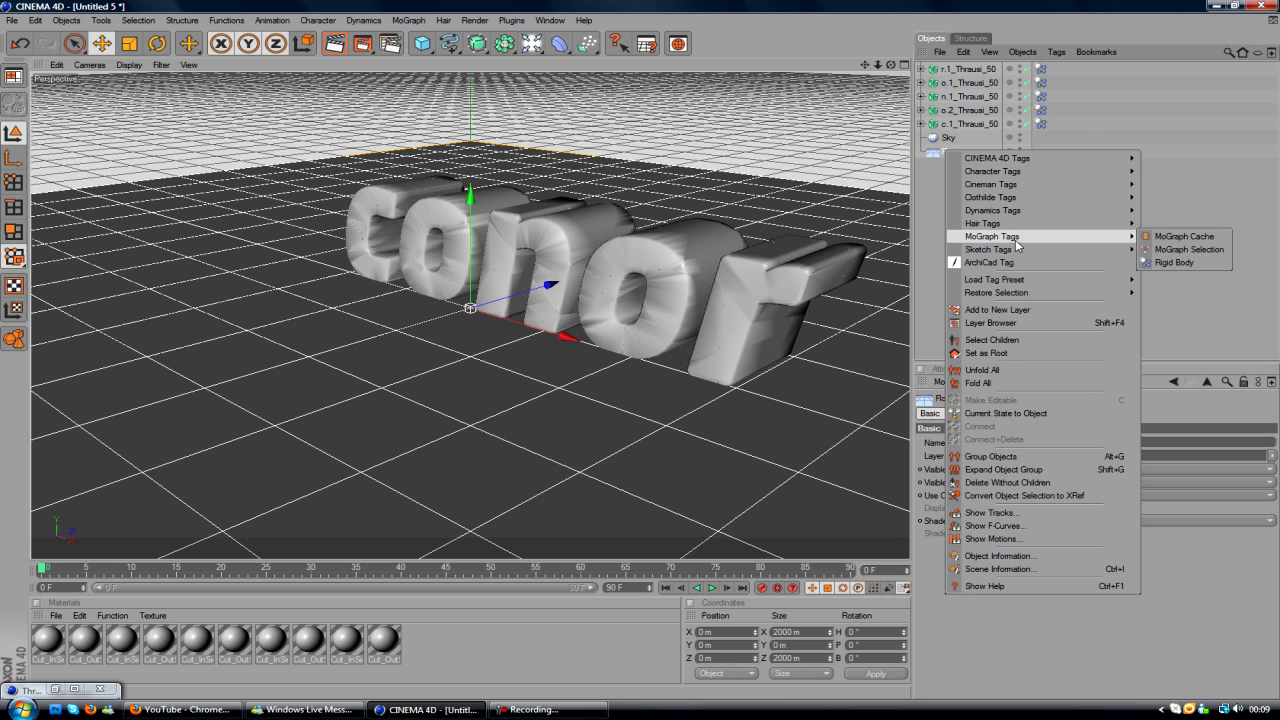
{"action": "left_click", "coordinate": [1186, 265]}
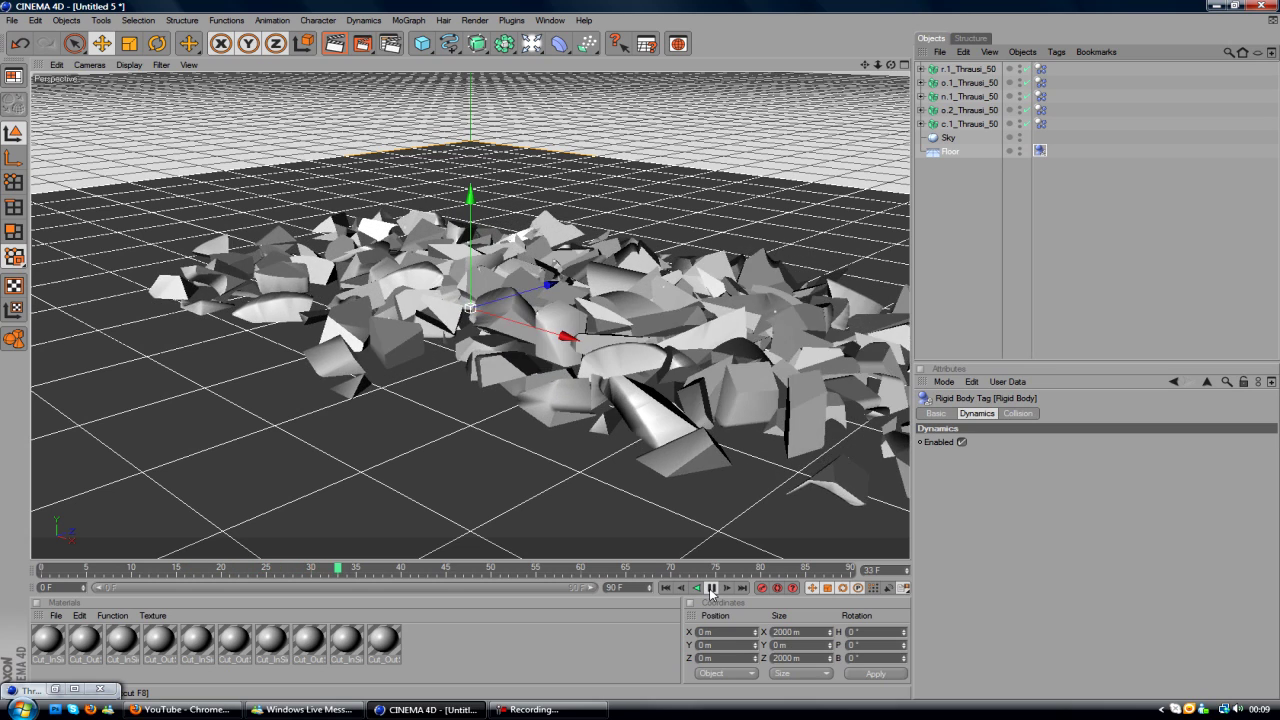
{"action": "left_click", "coordinate": [711, 588]}
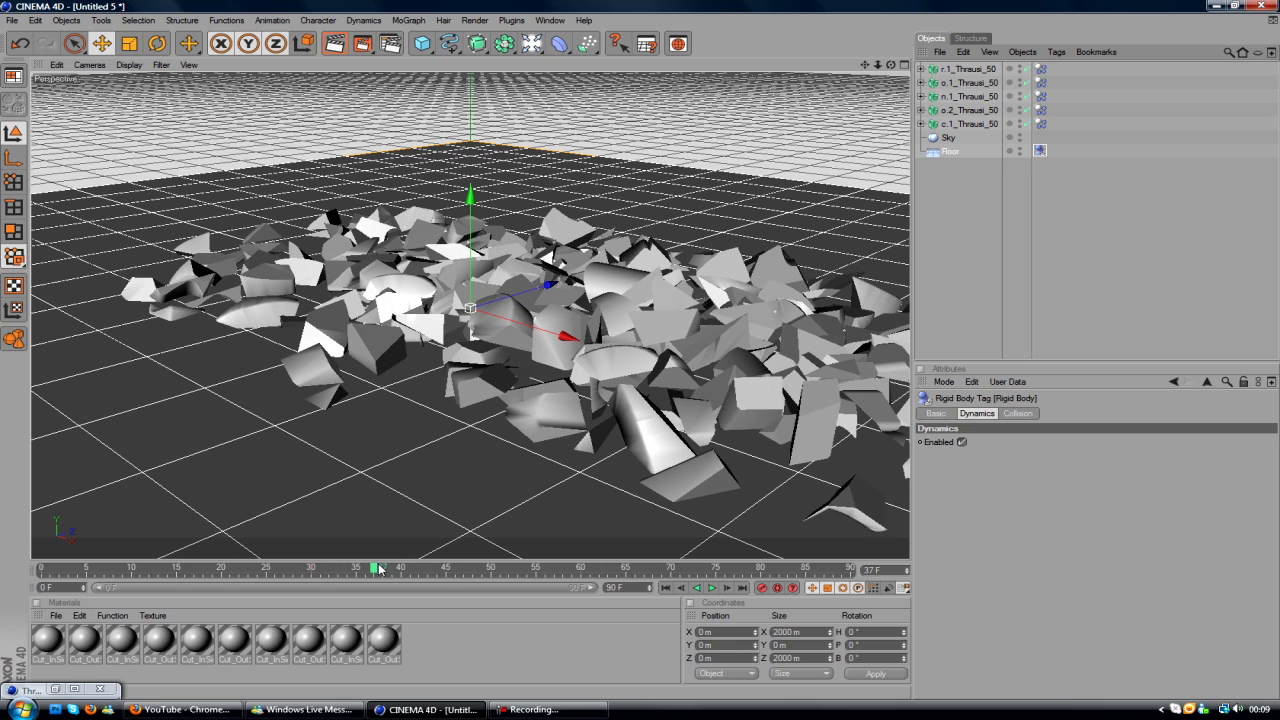
{"action": "left_click_drag", "start_coordinate": [378, 568], "coordinate": [40, 568]}
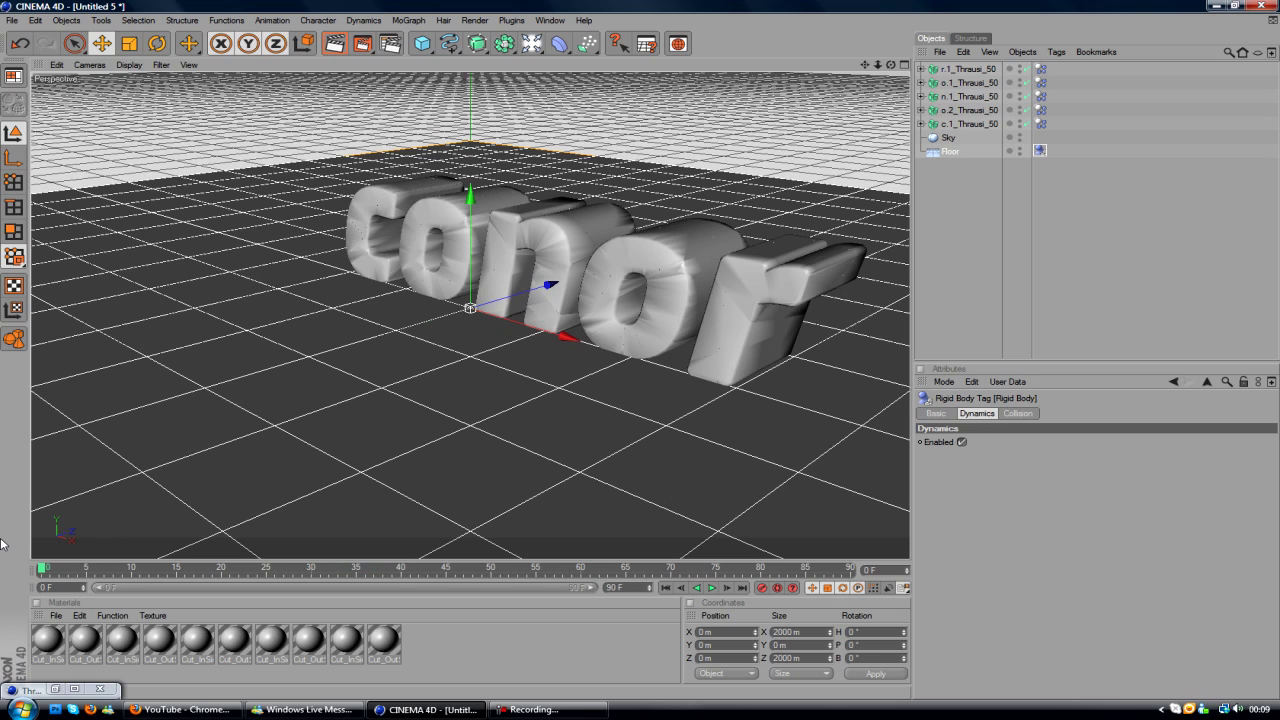
Orbit to a more frontal view, stop playback at frame 9, and add a 100 m Sphere.
{"action": "left_click_drag", "start_coordinate": [890, 64], "coordinate": [978, 50]}
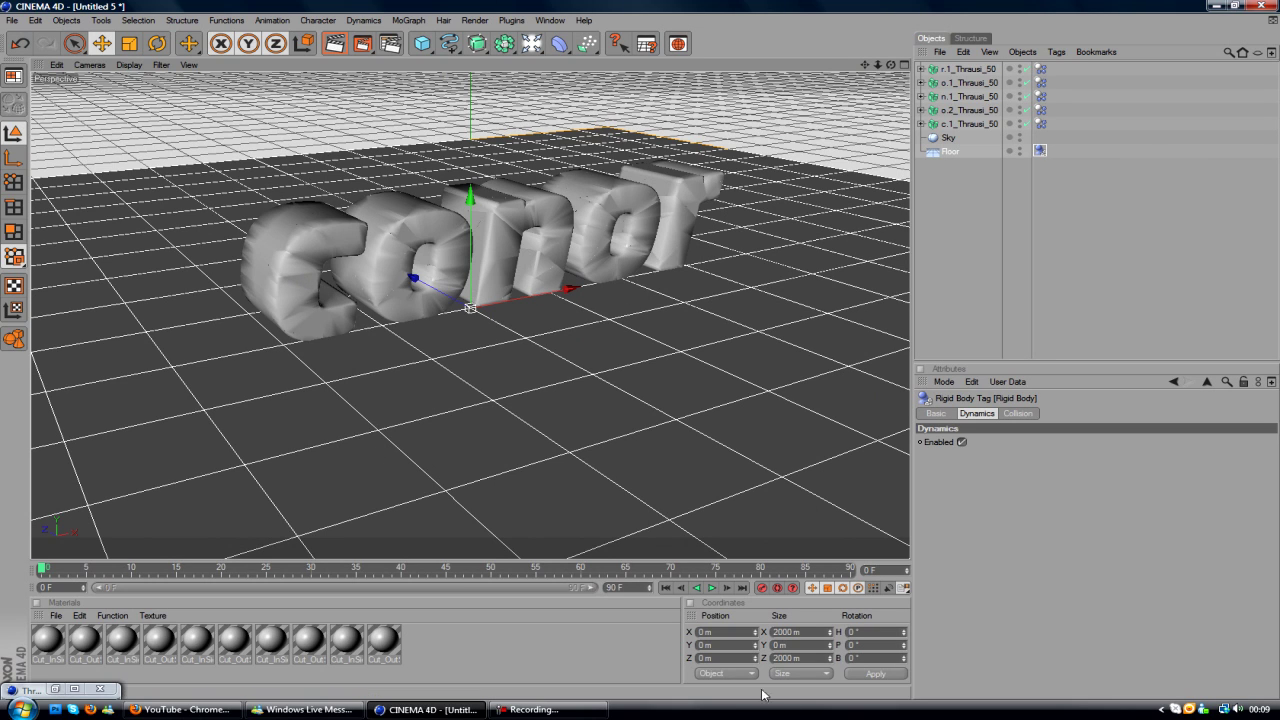
{"action": "left_click", "coordinate": [711, 588]}
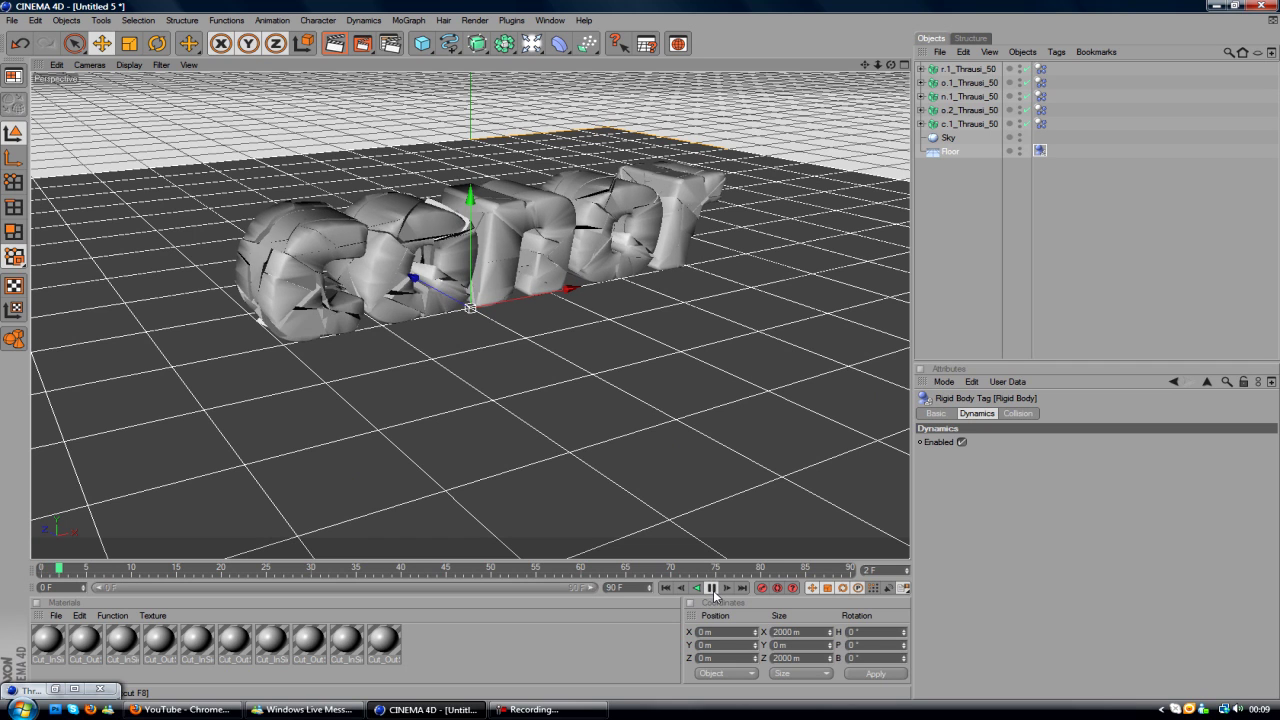
{"action": "left_click", "coordinate": [711, 588]}
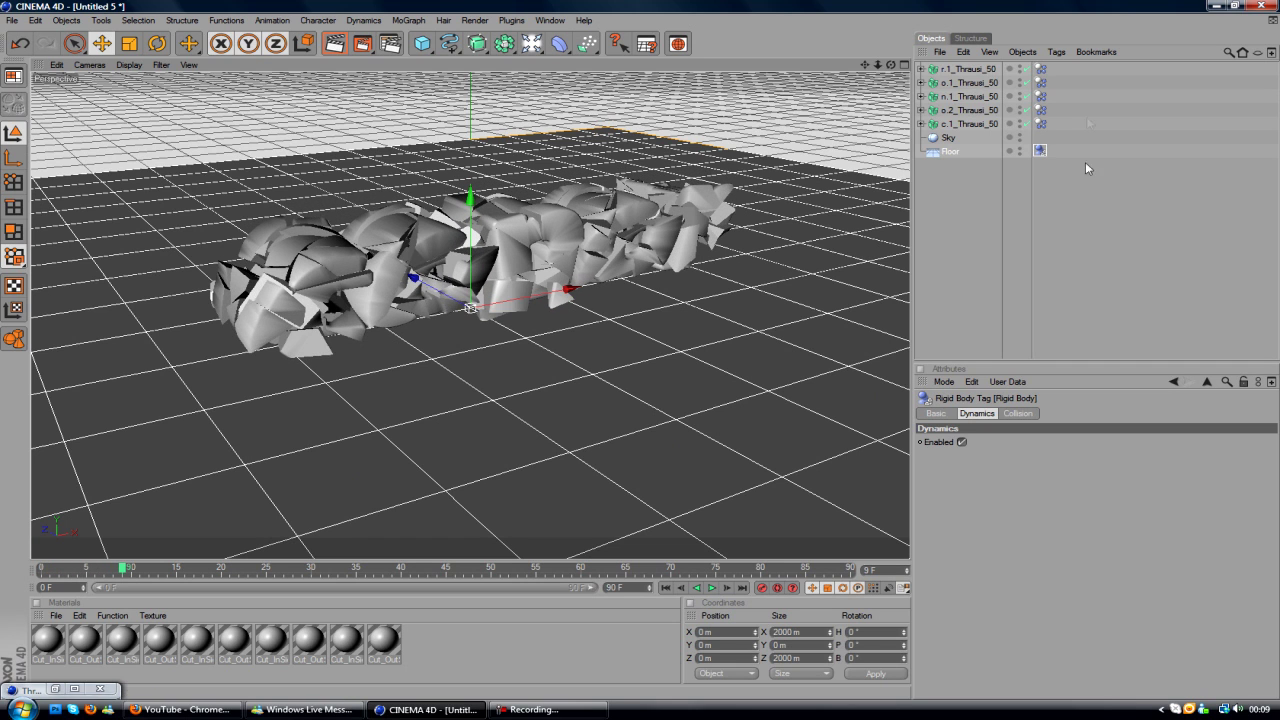
{"action": "left_click", "coordinate": [968, 69]}
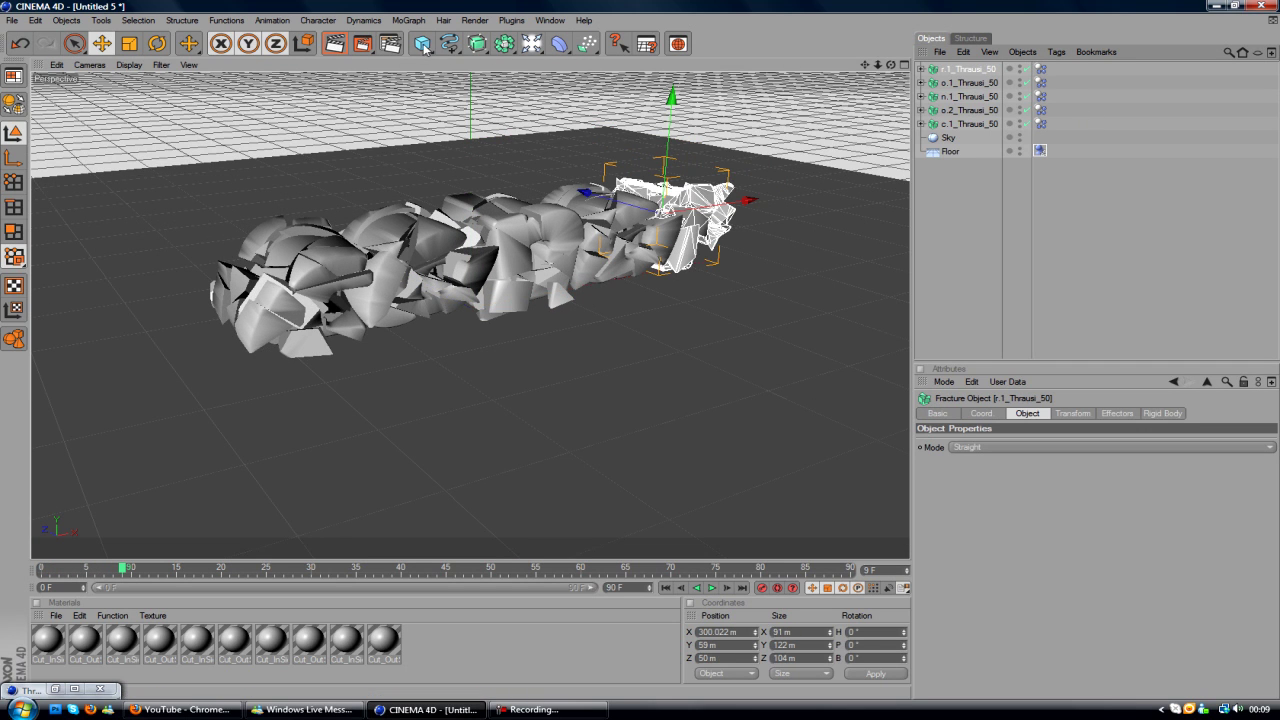
{"action": "left_click_drag", "start_coordinate": [422, 43], "coordinate": [535, 52]}
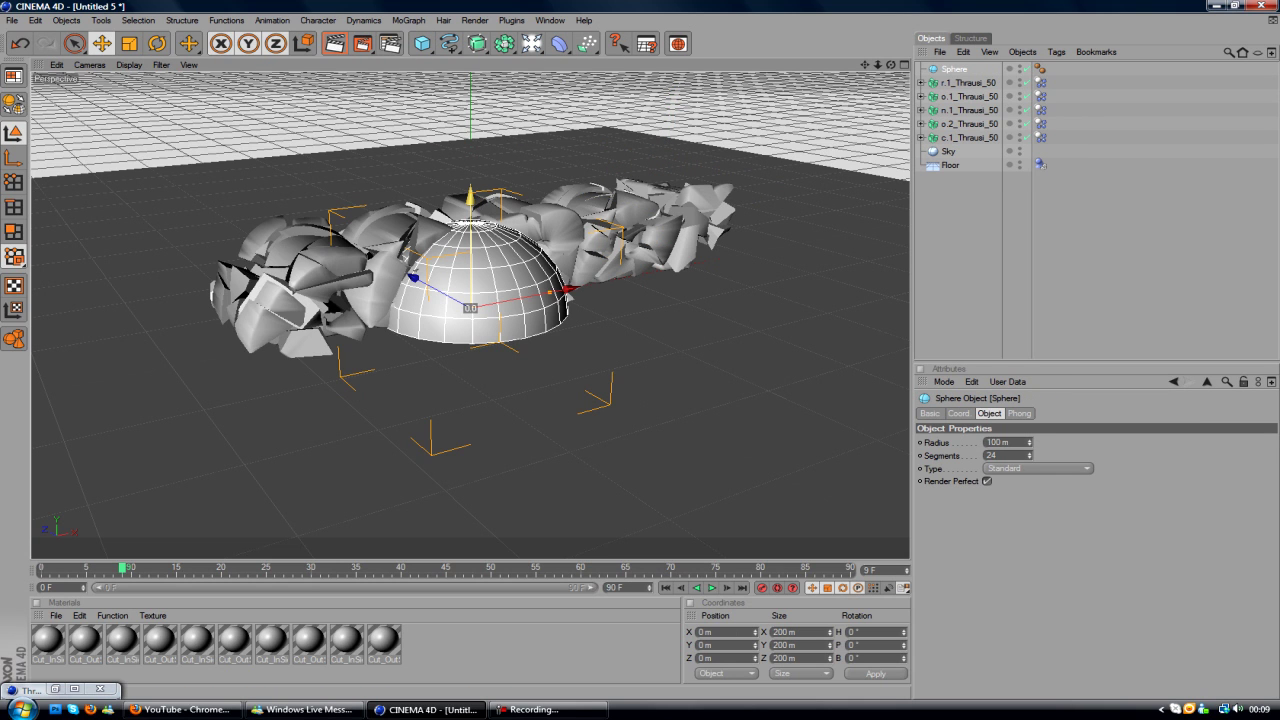
Raise the sphere to Y 100 m over the letters and give it a Rigid Body tag.
{"action": "left_click_drag", "start_coordinate": [470, 195], "coordinate": [470, 106]}
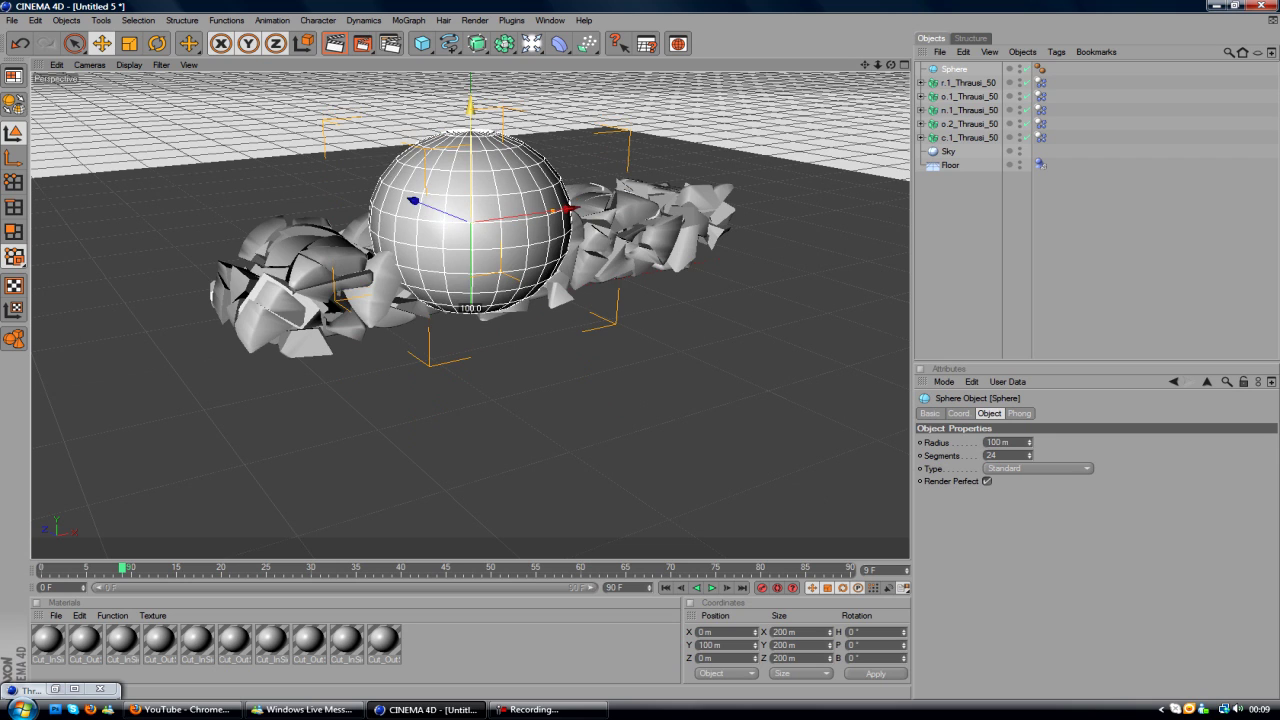
{"action": "left_click_drag", "start_coordinate": [551, 213], "coordinate": [640, 206]}
{"action": "right_click", "coordinate": [960, 71]}
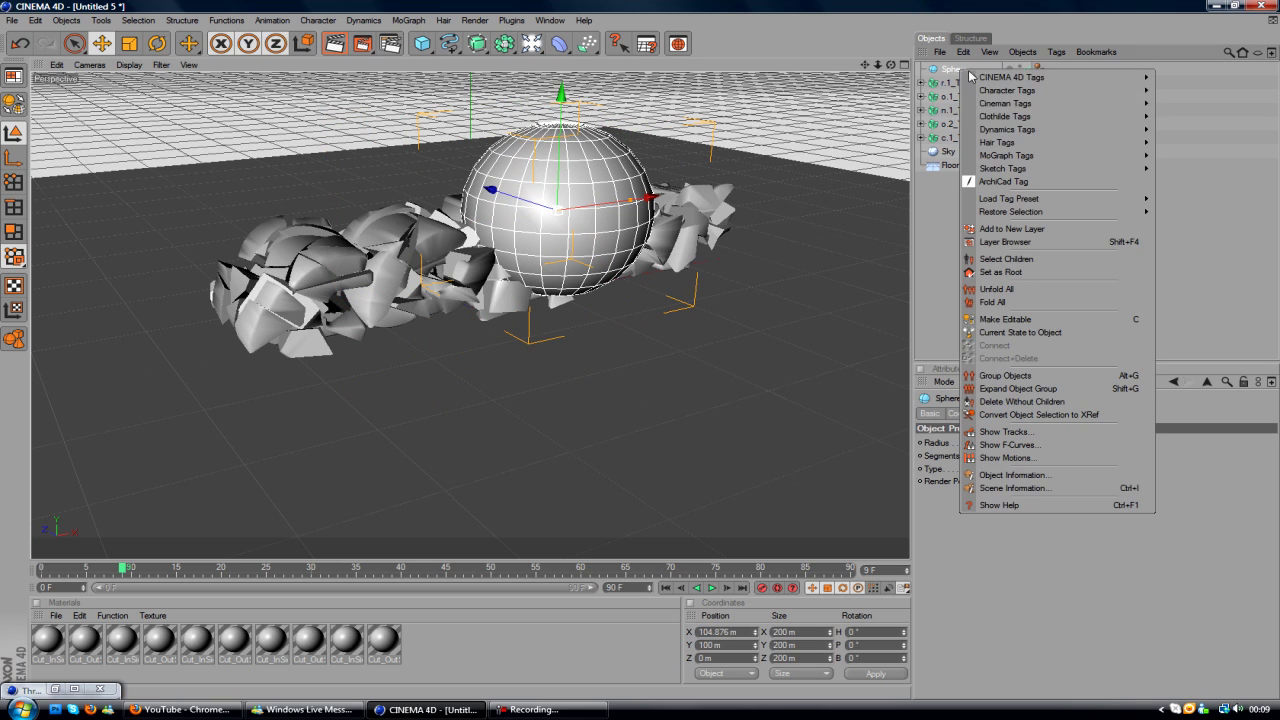
{"action": "mouse_move", "coordinate": [1036, 156]}
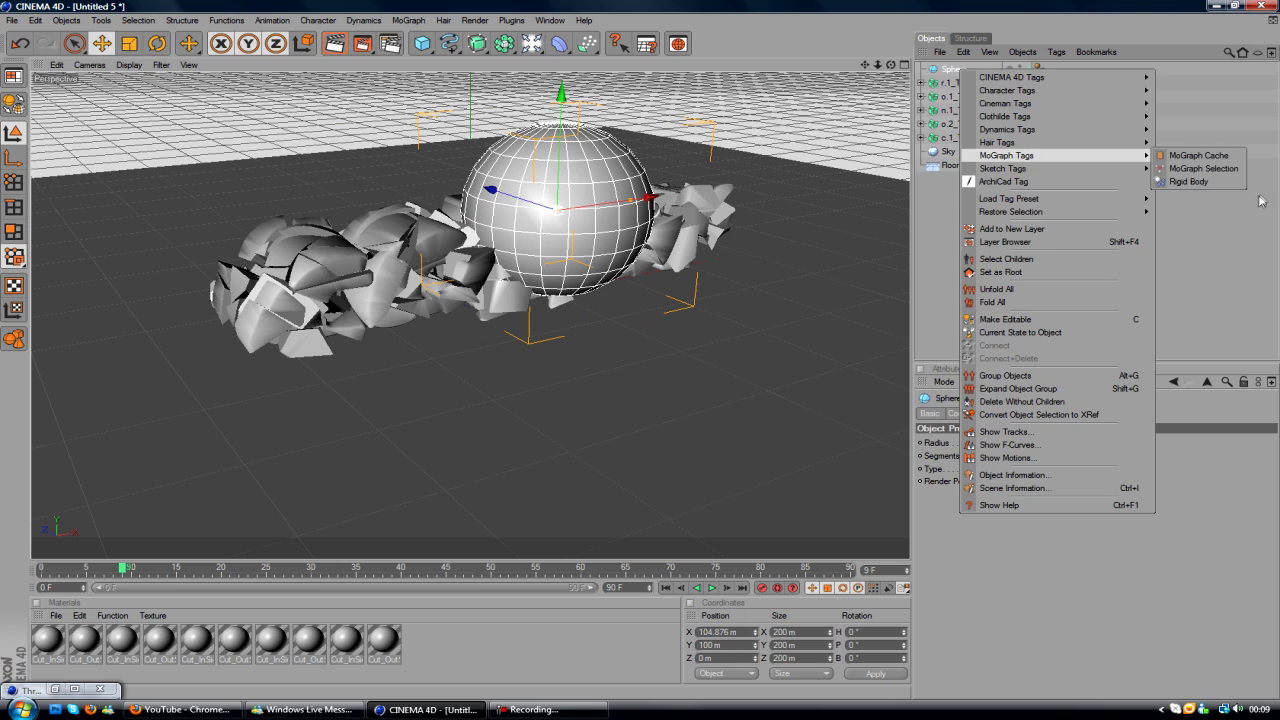
{"action": "left_click", "coordinate": [1190, 181]}
Rewind, shift the sphere to X 84.673 m, and play the simulation.
{"action": "left_click", "coordinate": [668, 588]}
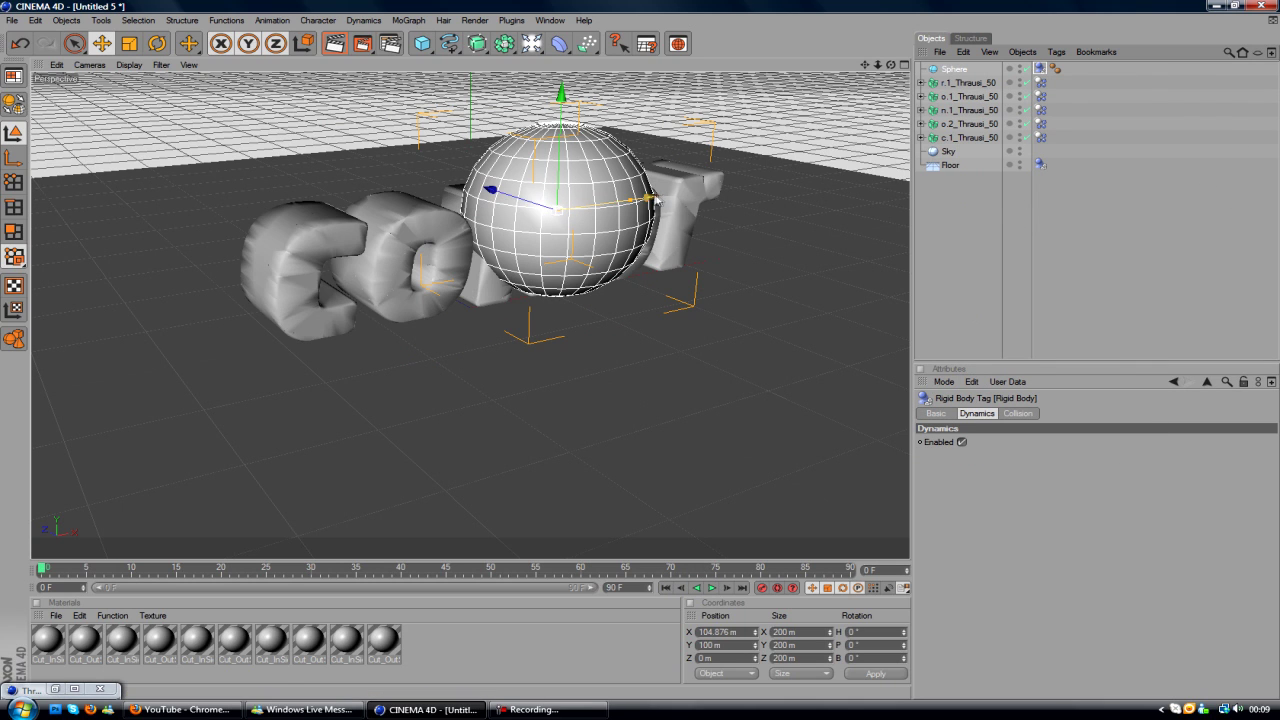
{"action": "left_click_drag", "start_coordinate": [580, 211], "coordinate": [561, 213]}
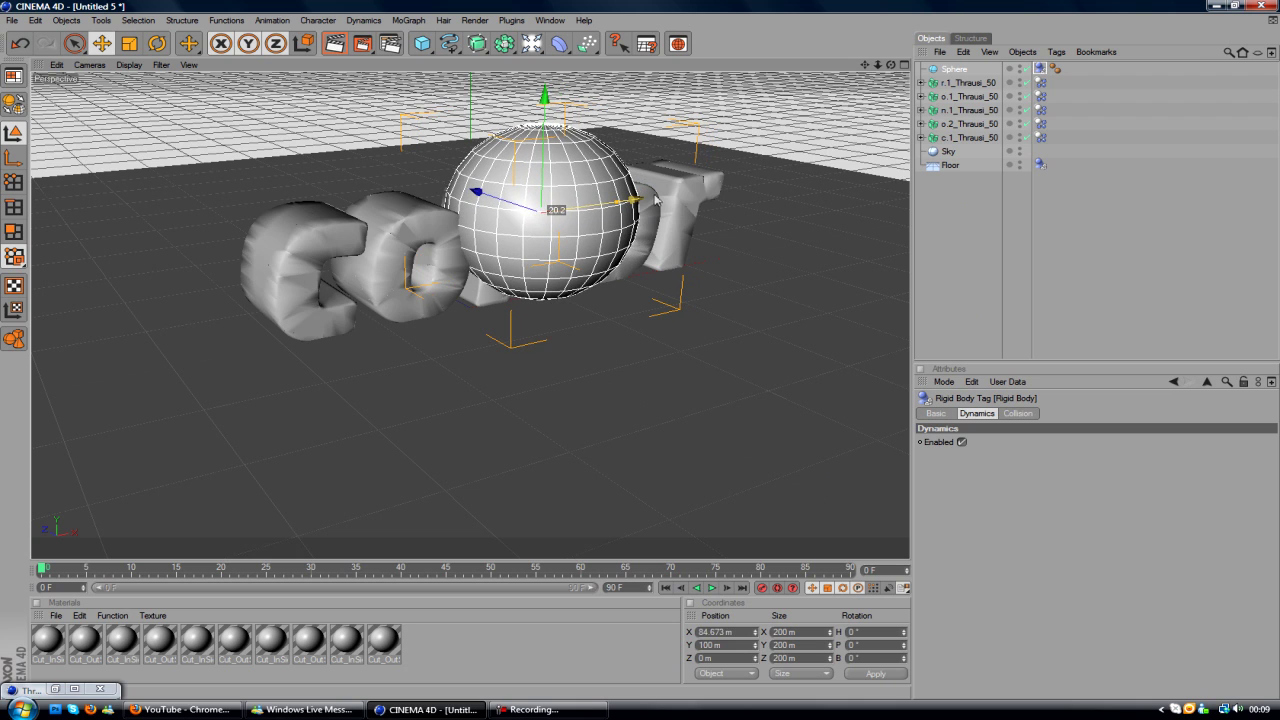
{"action": "left_click", "coordinate": [711, 588]}
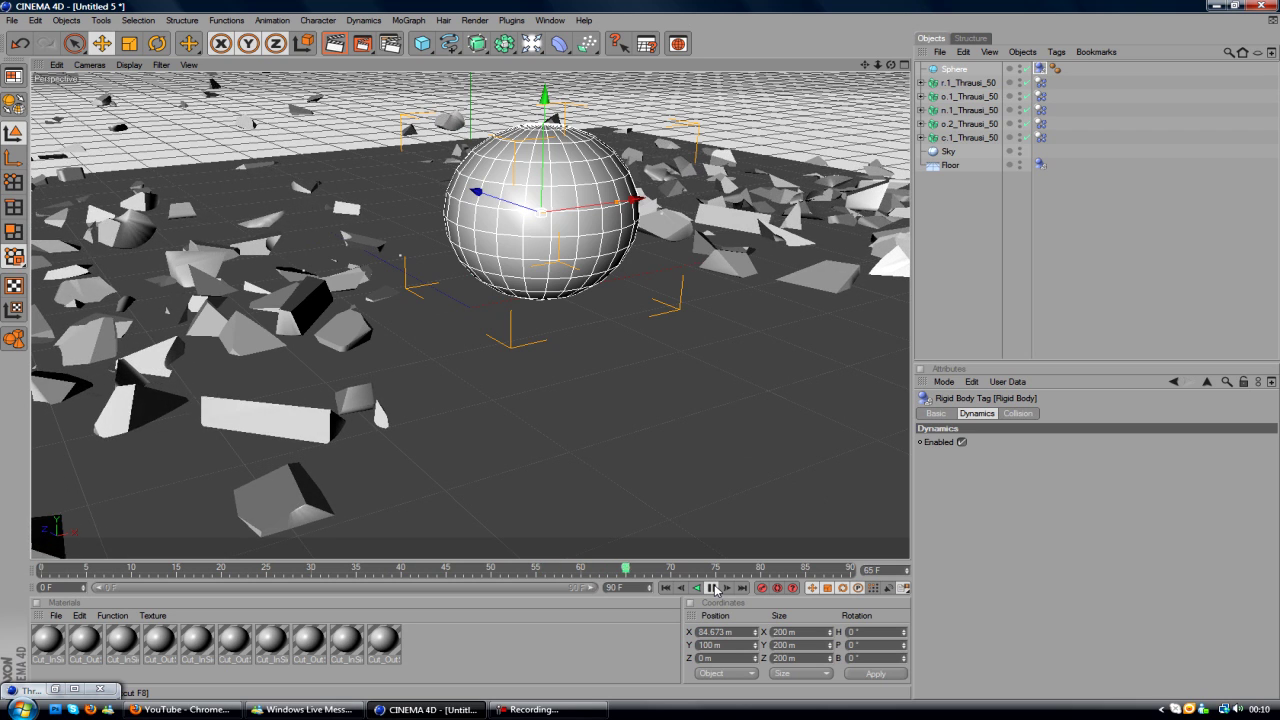
Stop playback at frame 72, with the letter fragments scattered across the floor.
{"action": "left_click", "coordinate": [713, 588]}
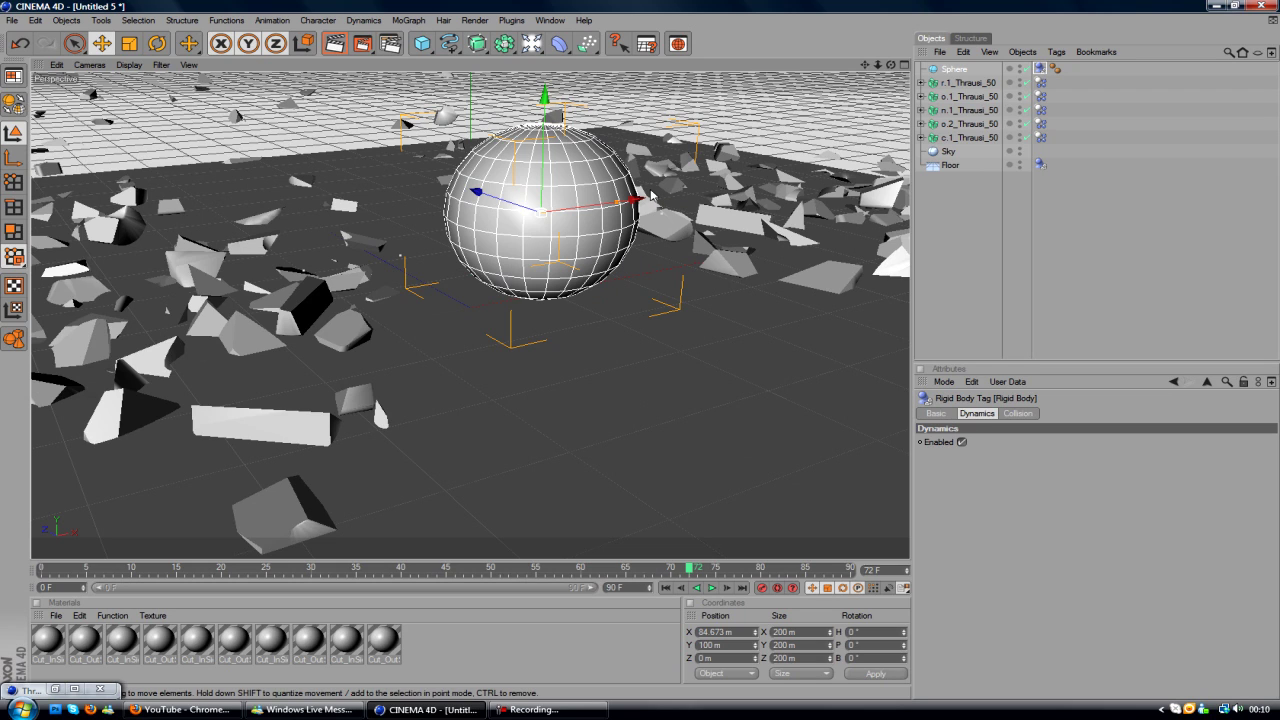
Select the Sphere and switch its editor visibility dot to red, hiding it in the viewport.
{"action": "left_click", "coordinate": [952, 70]}
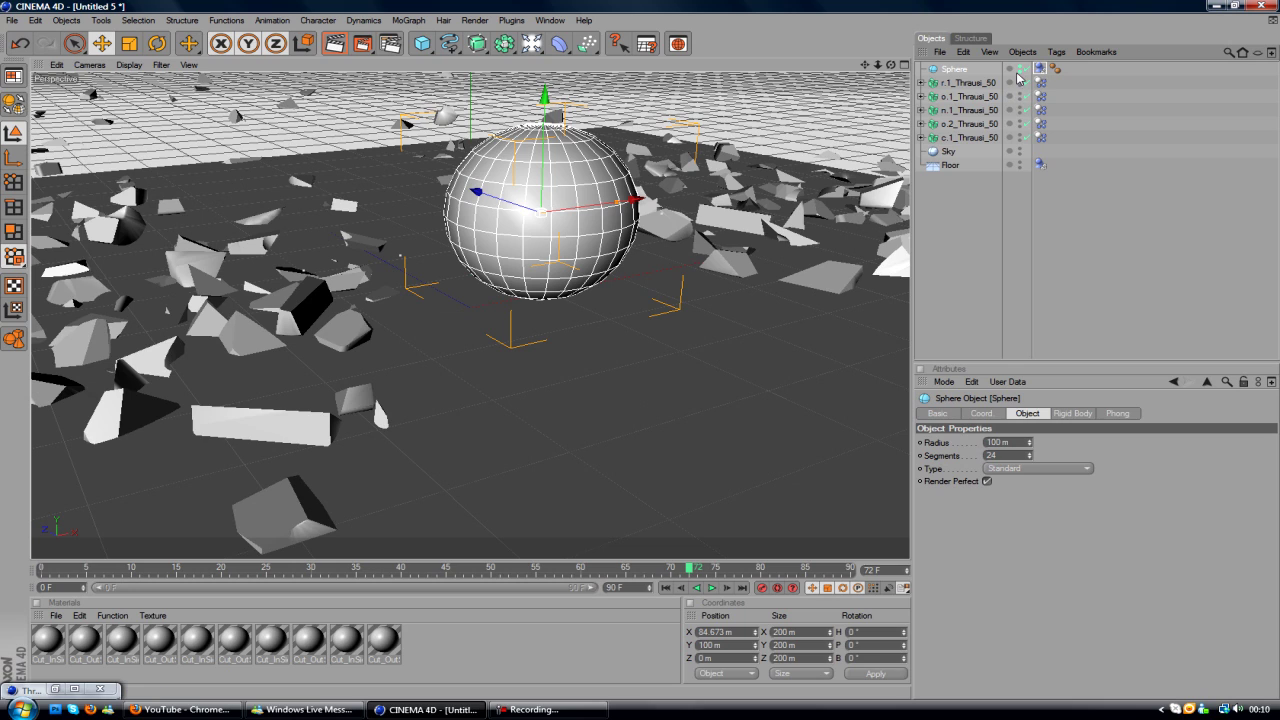
{"action": "left_click", "coordinate": [1022, 72]}
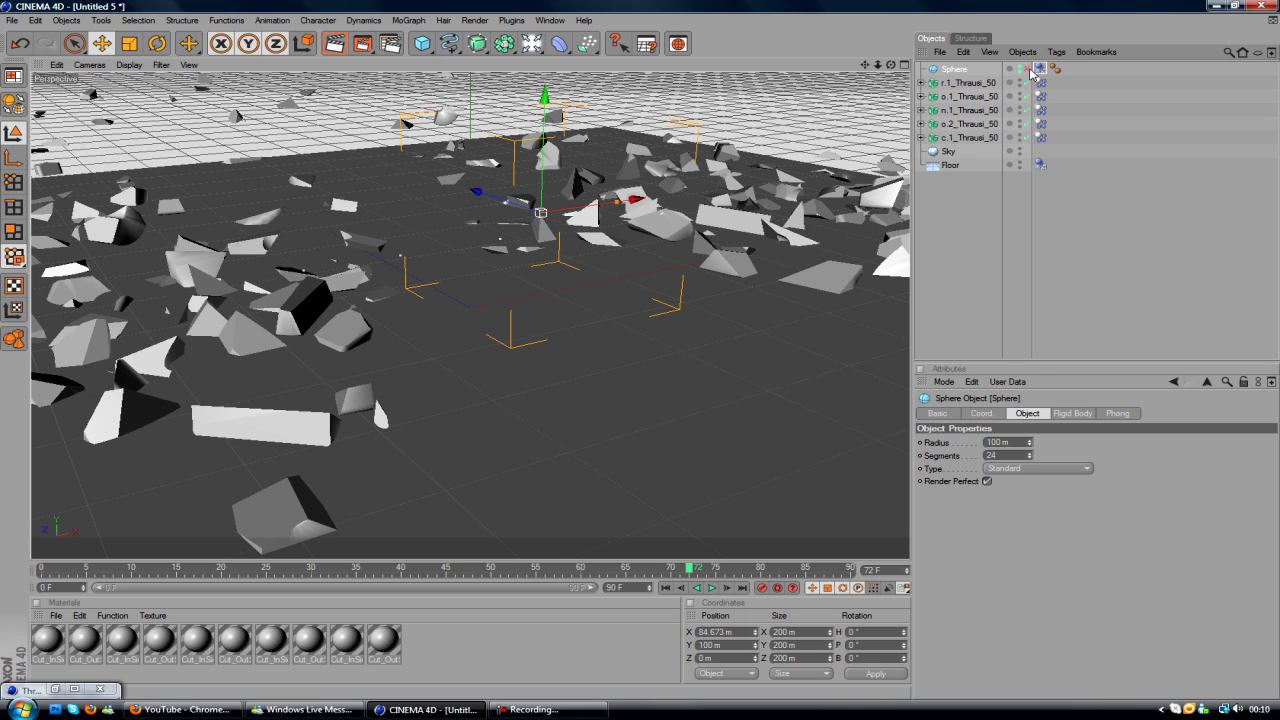
{"action": "left_click", "coordinate": [1022, 72]}
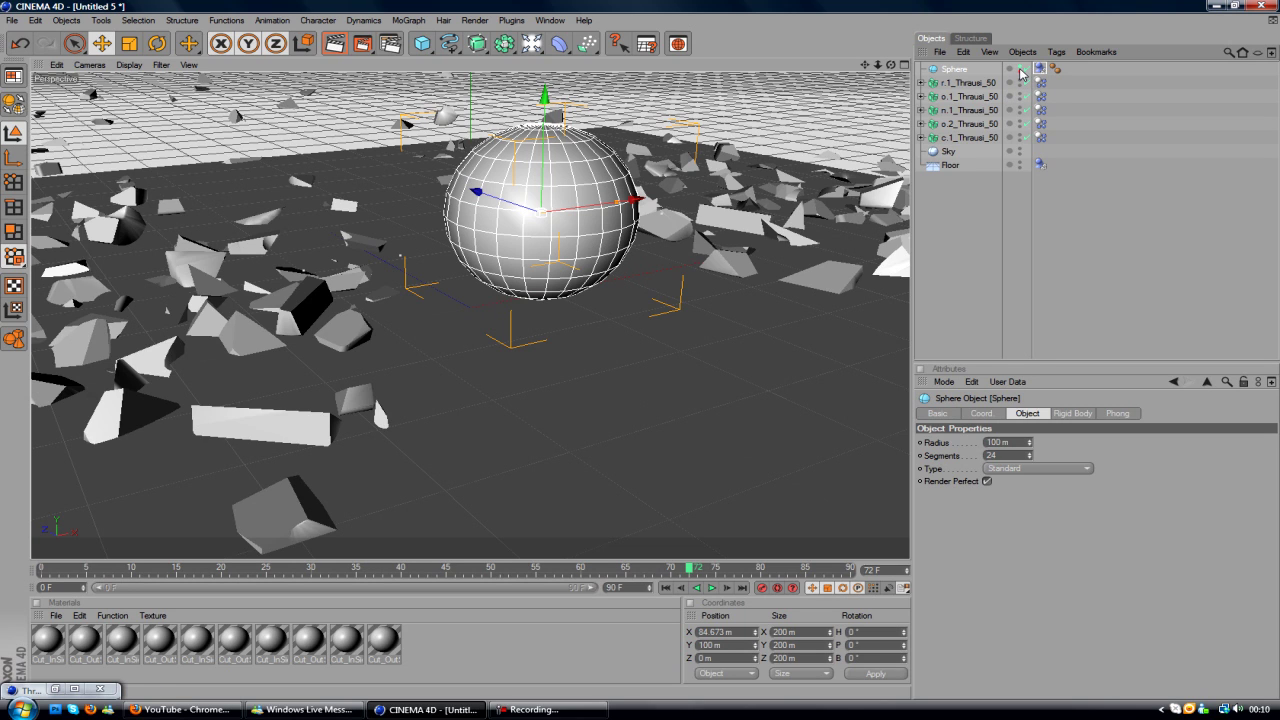
{"action": "left_click", "coordinate": [1022, 72]}
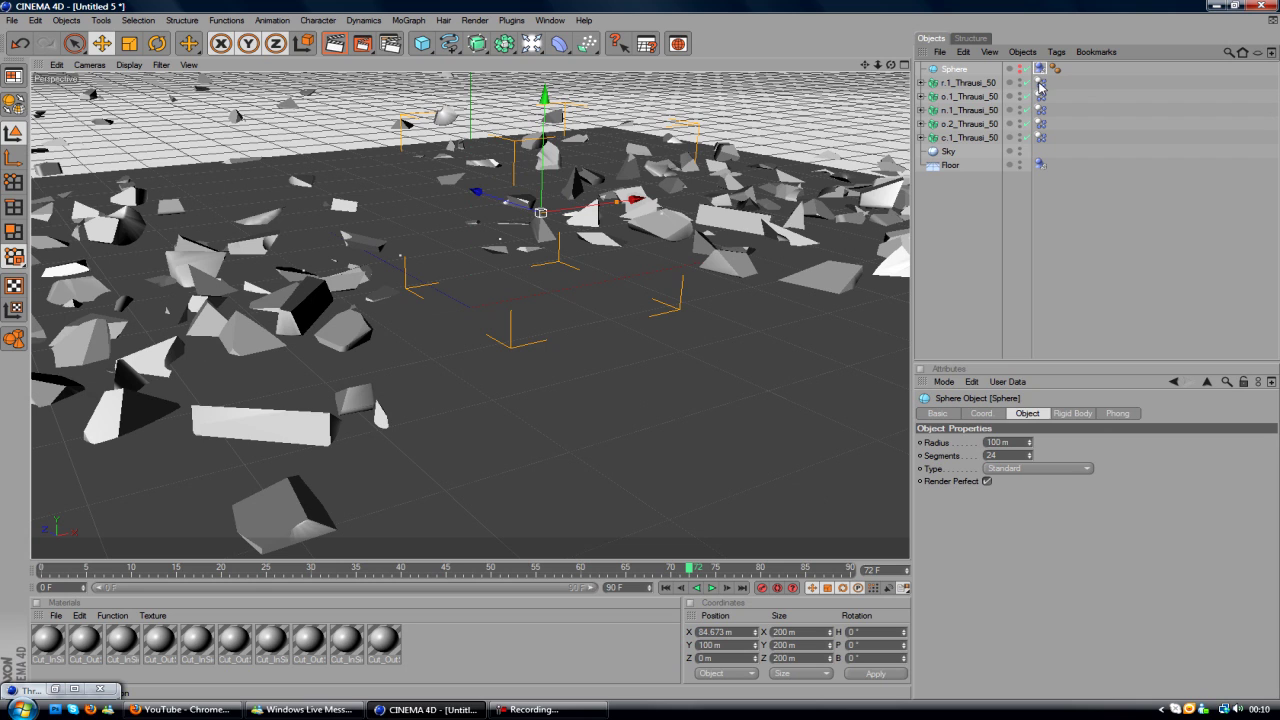
Replay the shattering from frame 0, then render the active view as the conor letters break.
{"action": "left_click", "coordinate": [663, 589]}
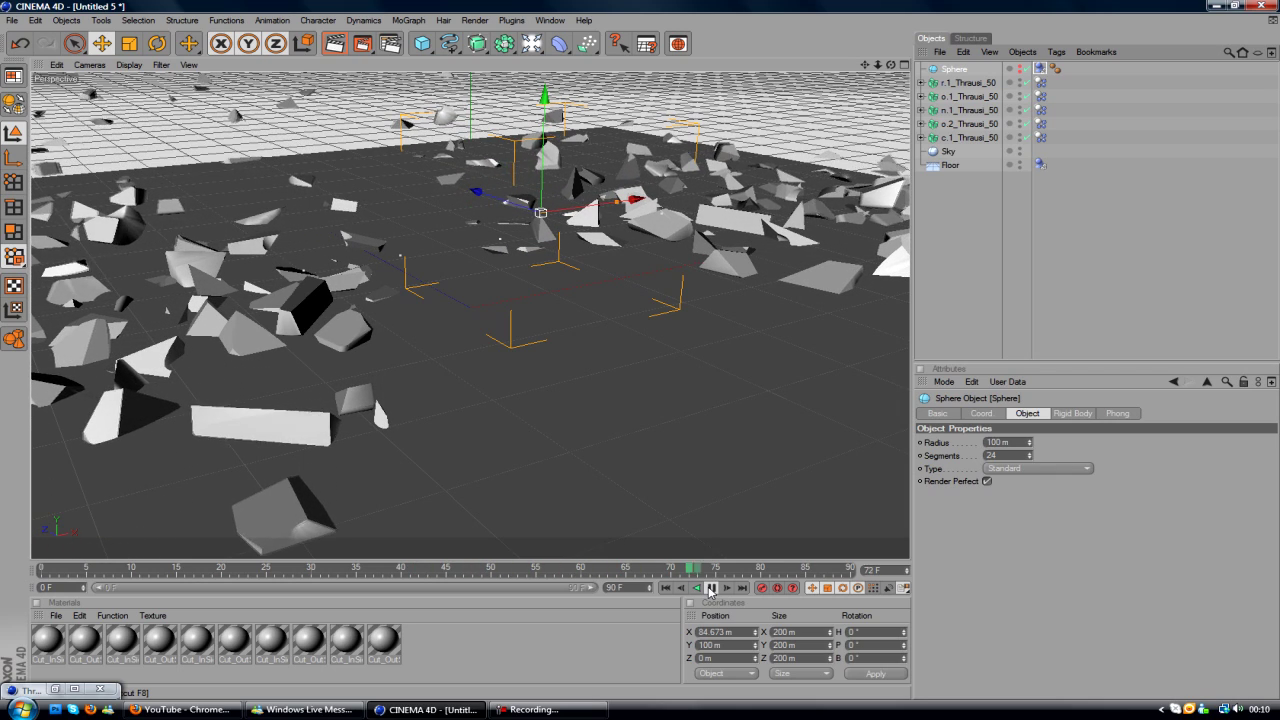
{"action": "left_click", "coordinate": [710, 588]}
{"action": "left_click_drag", "start_coordinate": [768, 578], "coordinate": [335, 548]}
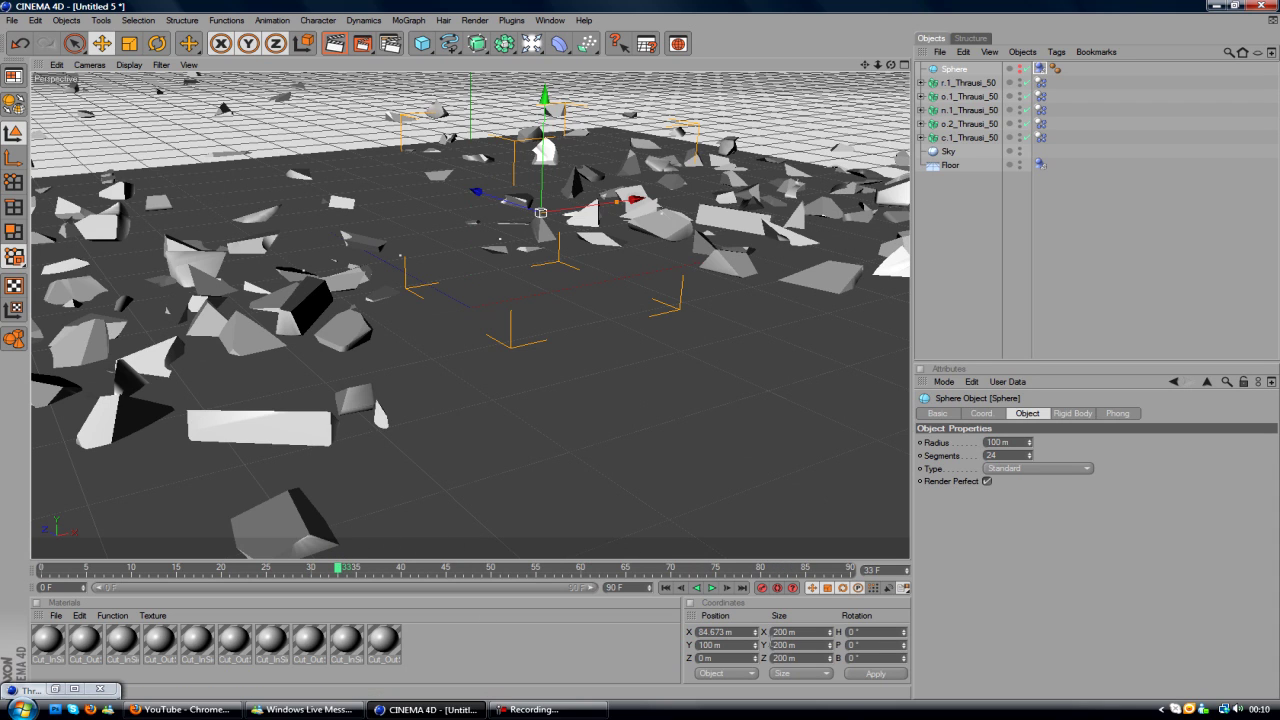
{"action": "left_click", "coordinate": [666, 588]}
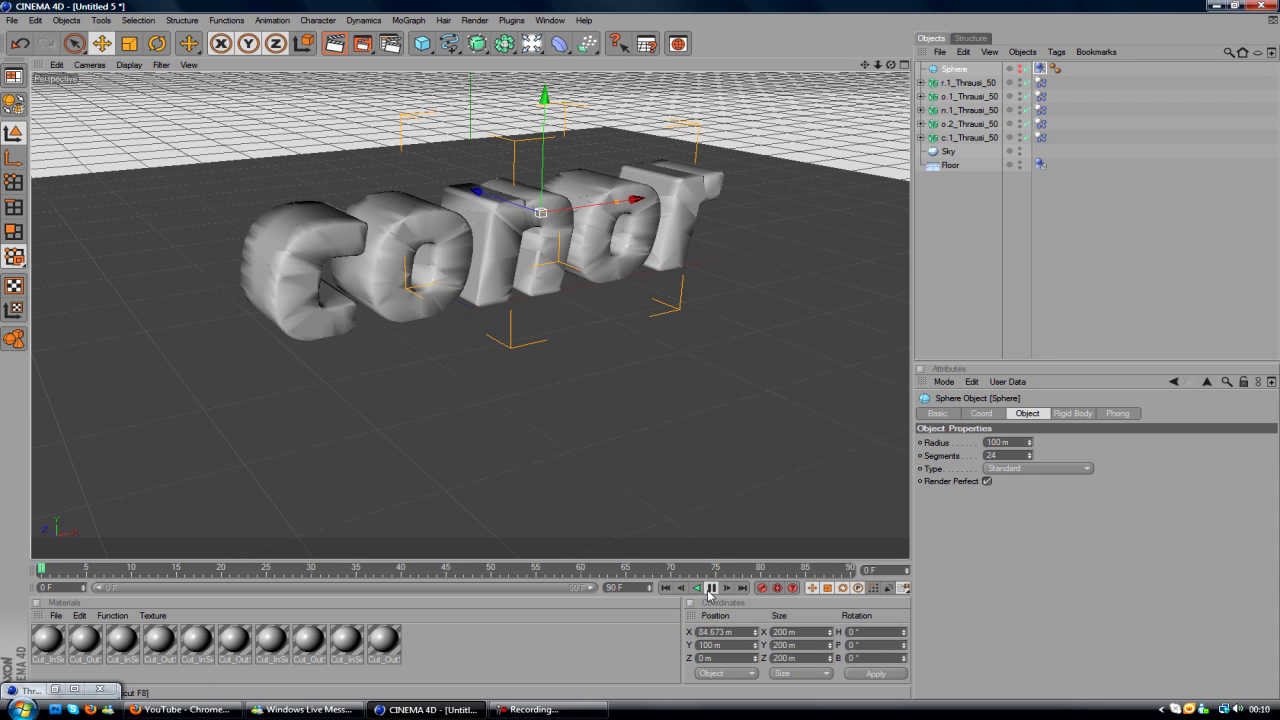
{"action": "left_click", "coordinate": [710, 588]}
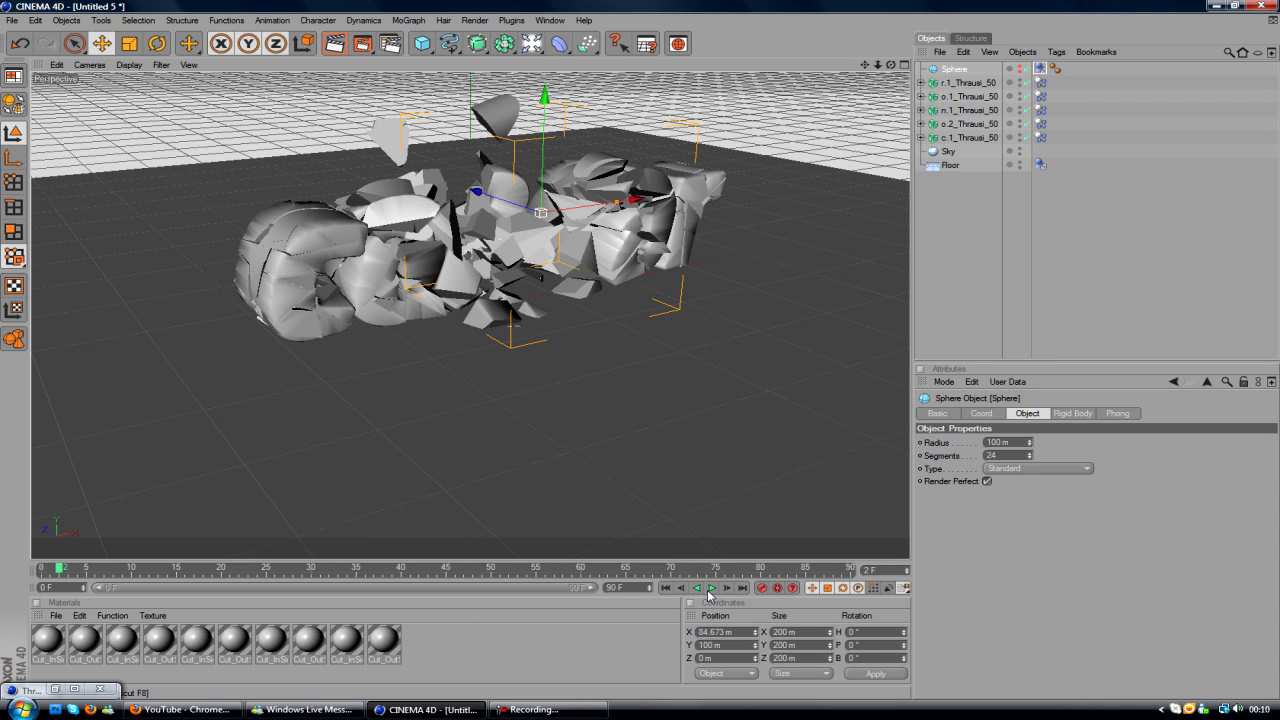
{"action": "left_click", "coordinate": [334, 44]}
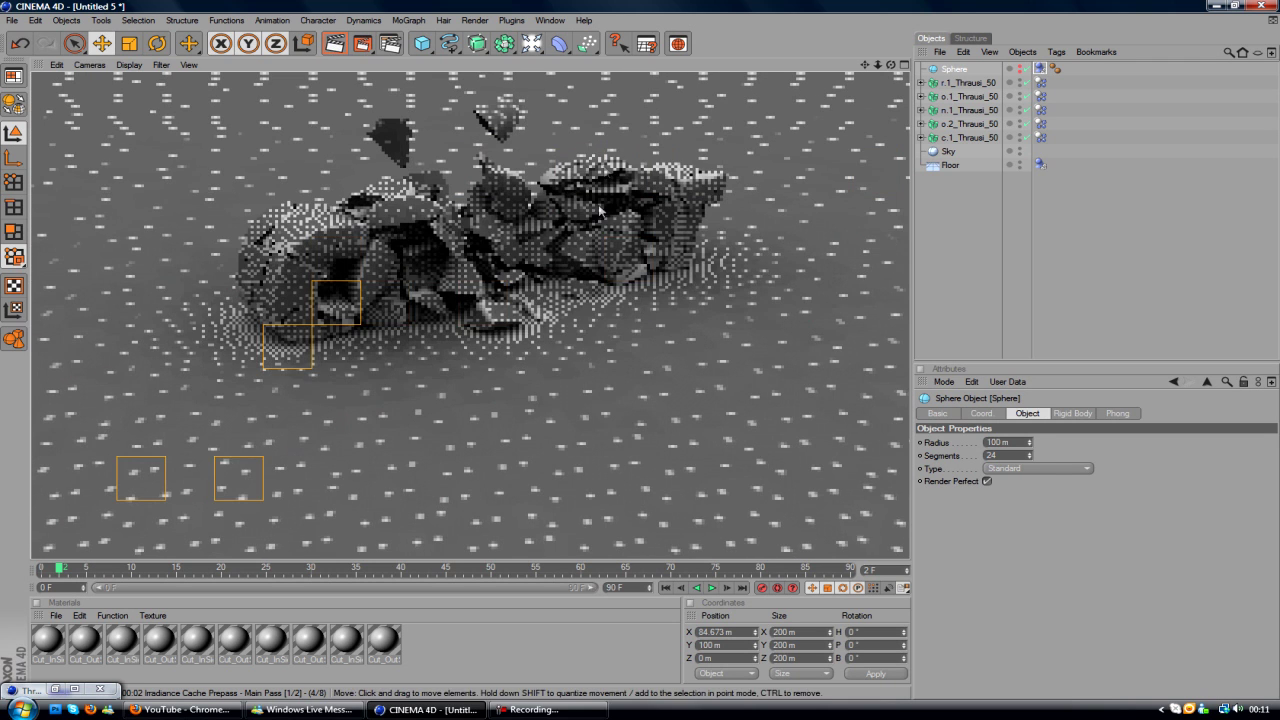
Add a Light and raise it about 523 m on Y above the text.
{"action": "left_click", "coordinate": [597, 210]}
{"action": "mouse_move", "coordinate": [597, 210]}
{"action": "left_mouse_down", "text": "alt"}
{"action": "mouse_move", "coordinate": [489, 123]}
{"action": "mouse_move", "coordinate": [535, 76]}
{"action": "left_mouse_up", "text": "alt"}
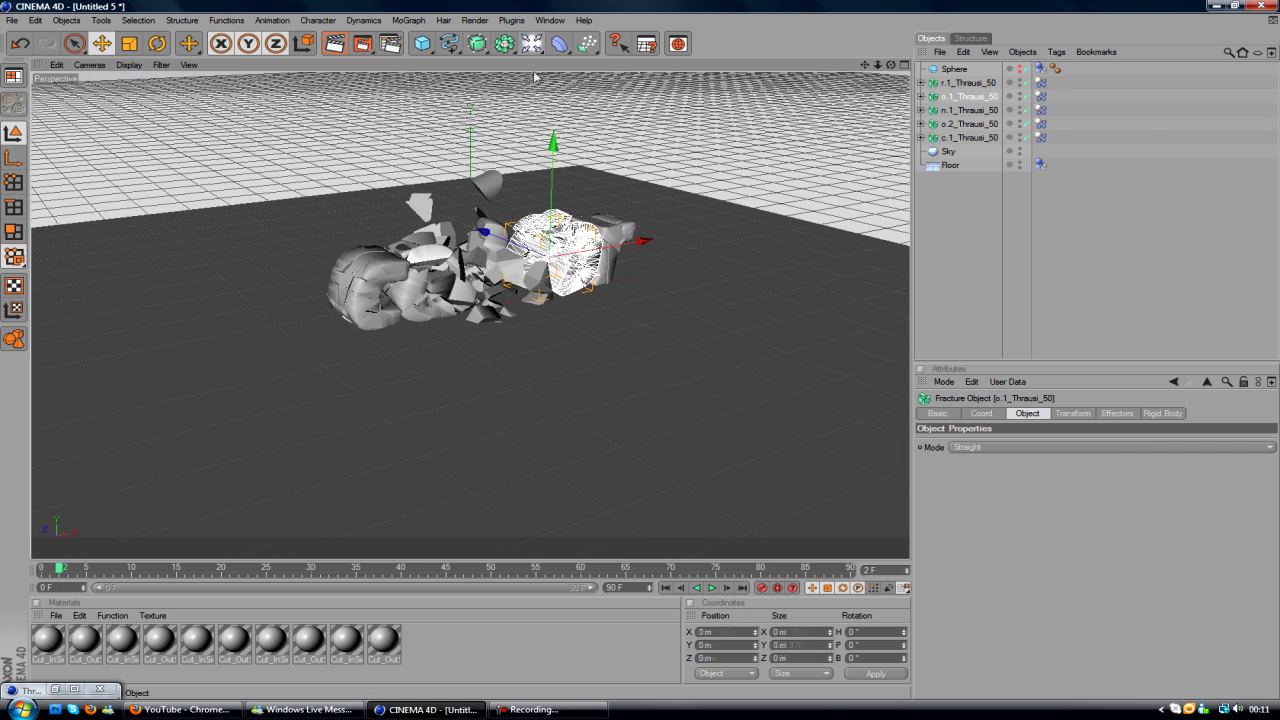
{"action": "left_click", "coordinate": [559, 43]}
{"action": "left_click_drag", "start_coordinate": [474, 200], "coordinate": [470, 90]}
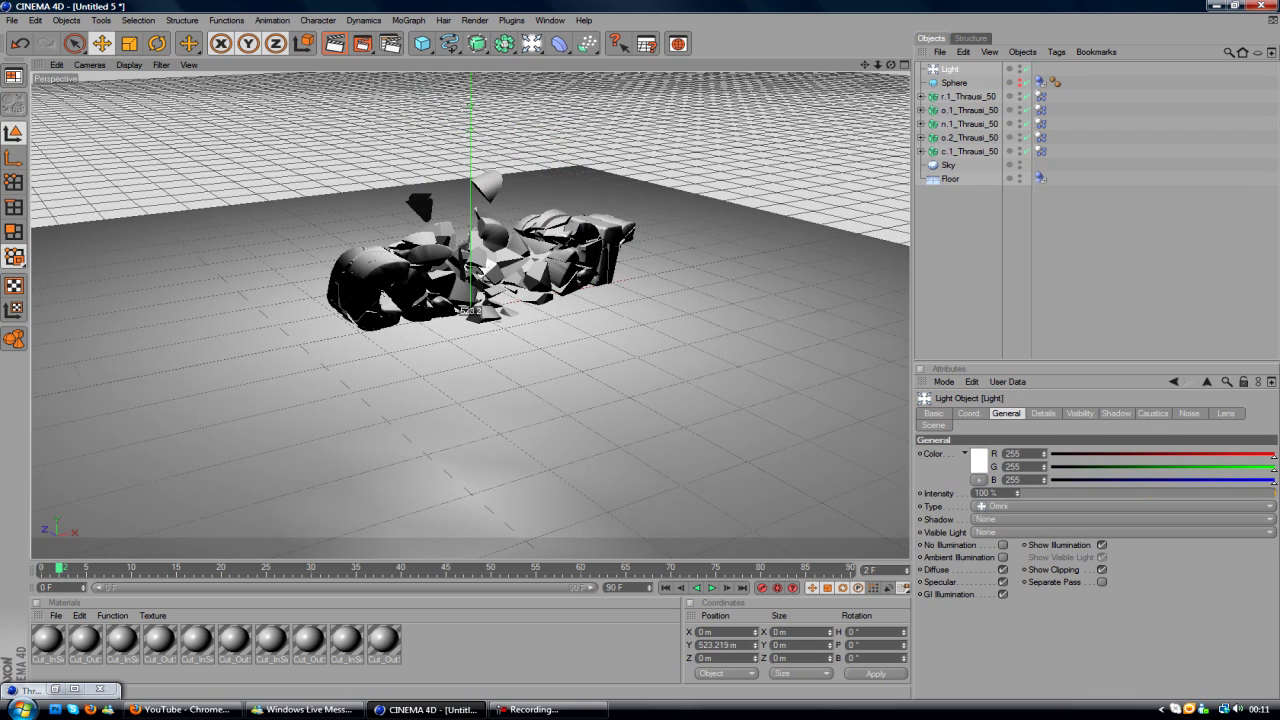
Give the light Shadow Maps (Soft) shadows and 65% intensity.
{"action": "left_click", "coordinate": [1018, 520]}
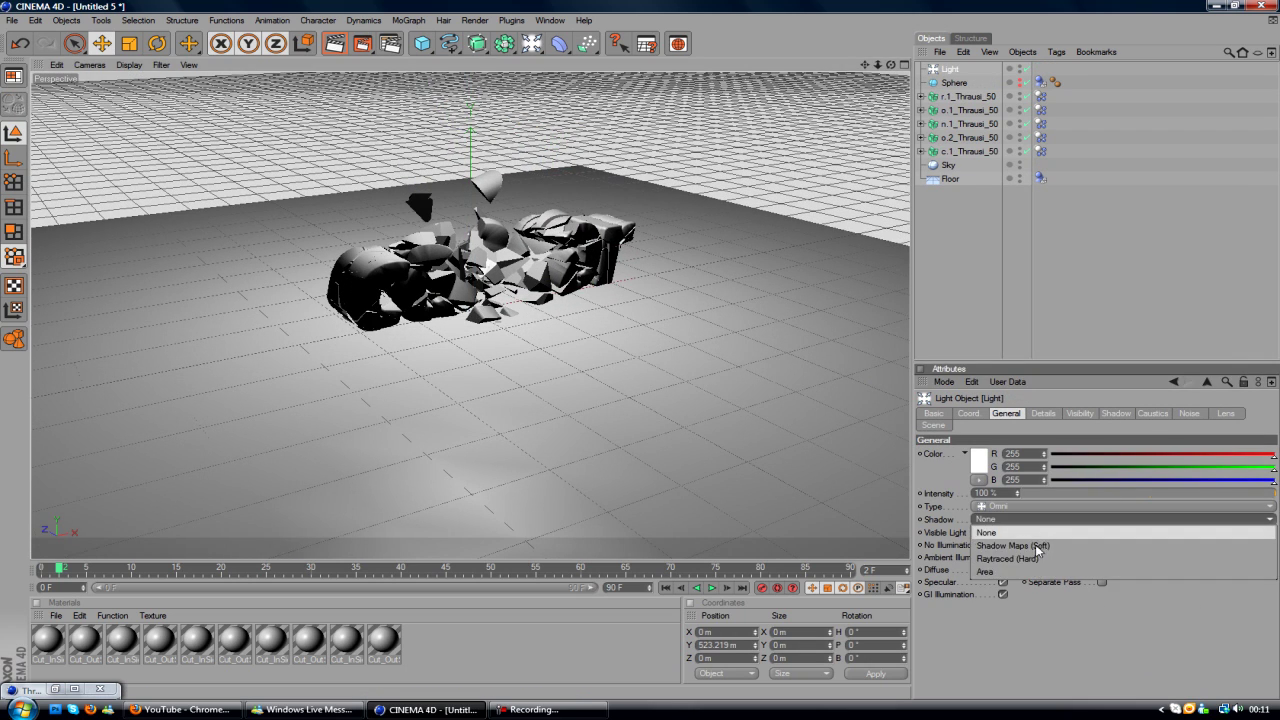
{"action": "left_click", "coordinate": [1030, 537]}
{"action": "left_click", "coordinate": [1126, 494]}
{"action": "left_click_drag", "start_coordinate": [1130, 493], "coordinate": [1188, 488]}
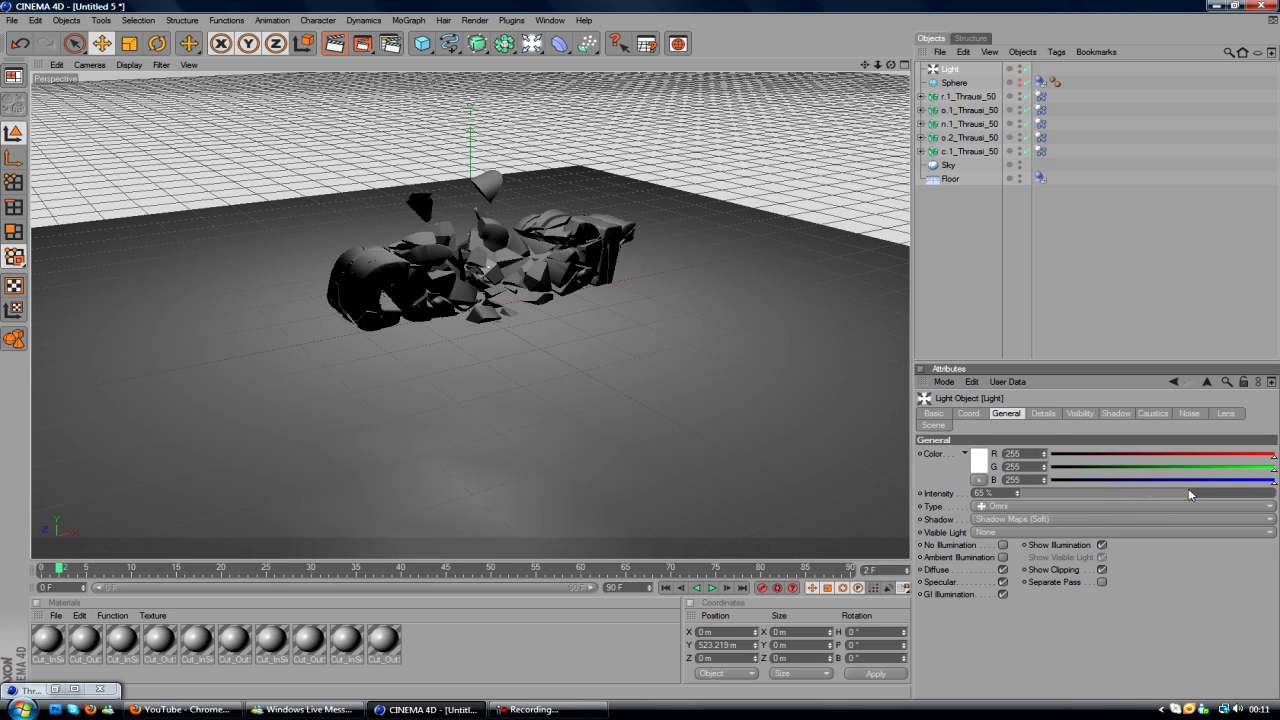
Tint the light pale baby blue (R 182, G 255, B 236) and render a preview.
{"action": "left_click", "coordinate": [979, 458]}
{"action": "left_click", "coordinate": [1005, 412]}
{"action": "left_click_drag", "start_coordinate": [901, 430], "coordinate": [917, 416]}
{"action": "left_click", "coordinate": [952, 509]}
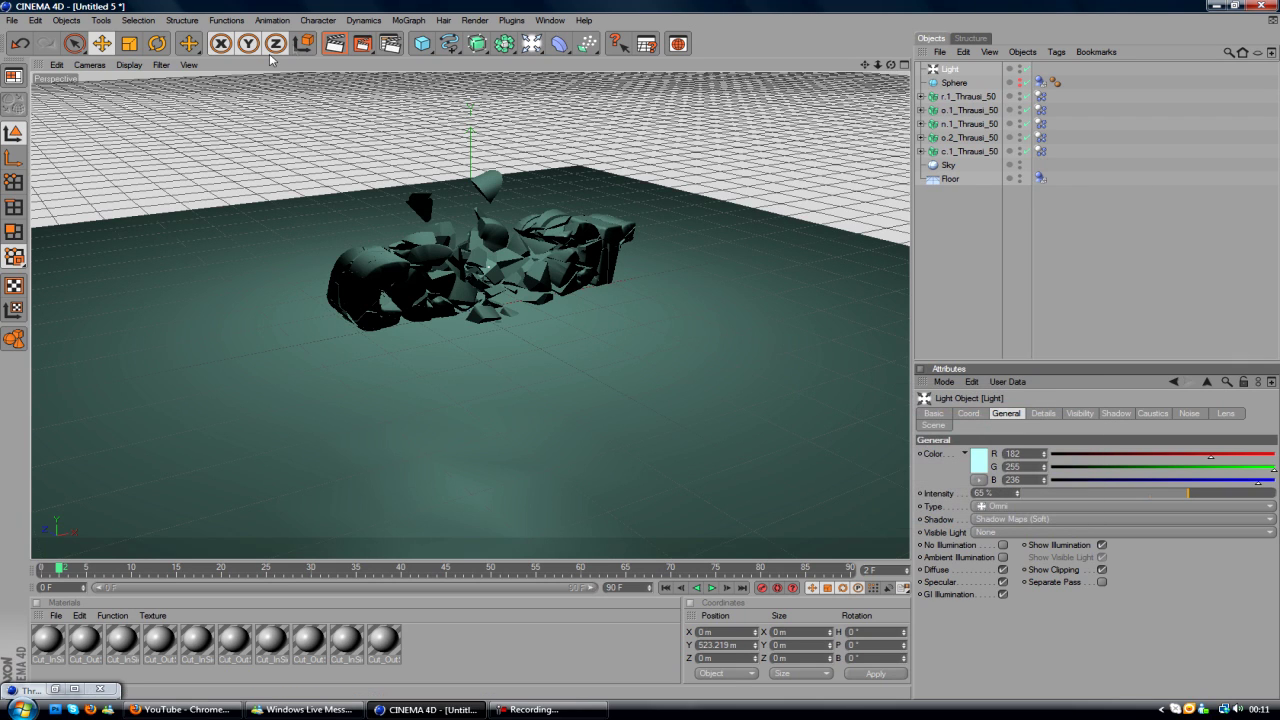
{"action": "left_click", "coordinate": [342, 49]}
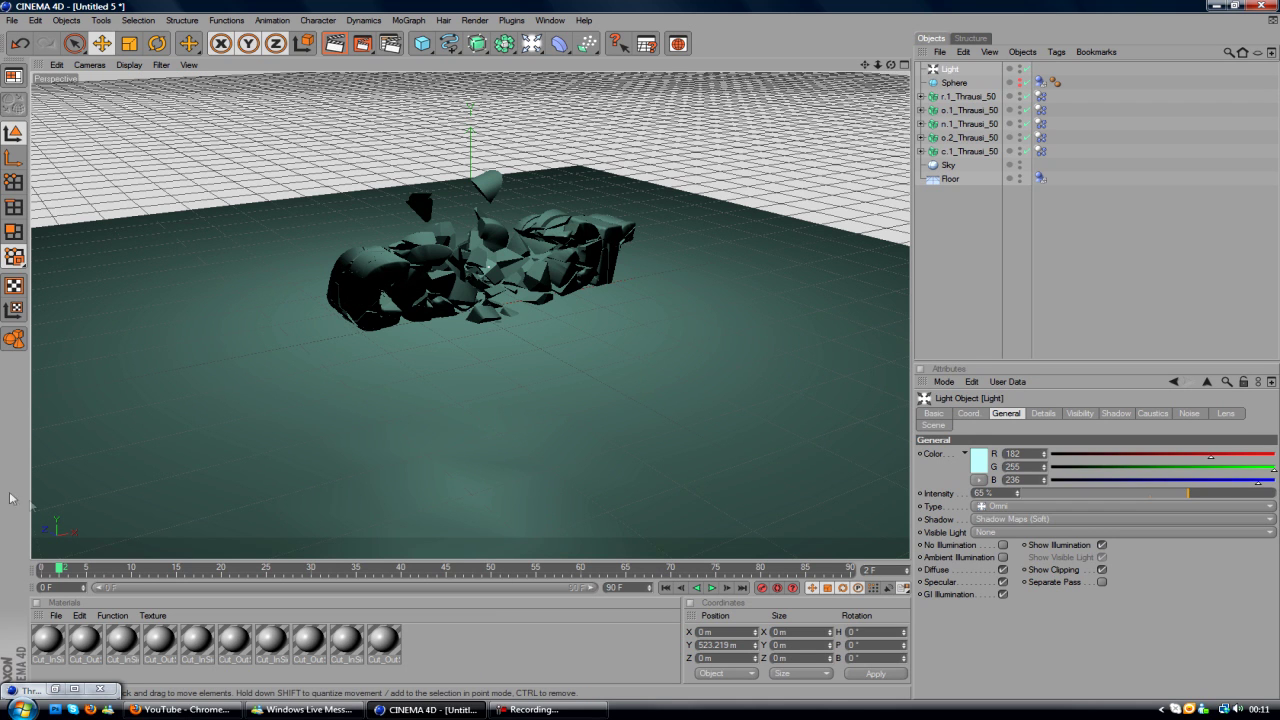
{"action": "double_click", "coordinate": [679, 589]}
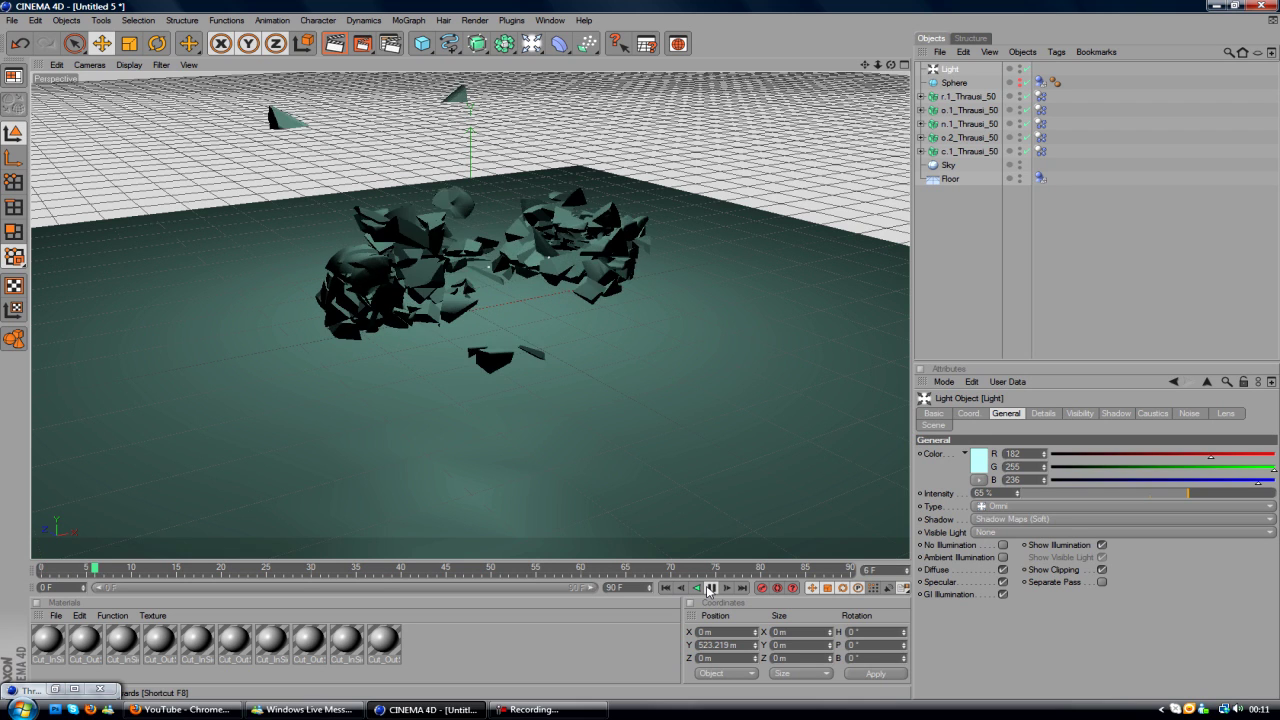
Shift the Sphere along X, test the blast, and enlarge its radius to 326.721 m.
{"action": "left_click", "coordinate": [950, 83]}
{"action": "left_click_drag", "start_coordinate": [610, 238], "coordinate": [475, 259]}
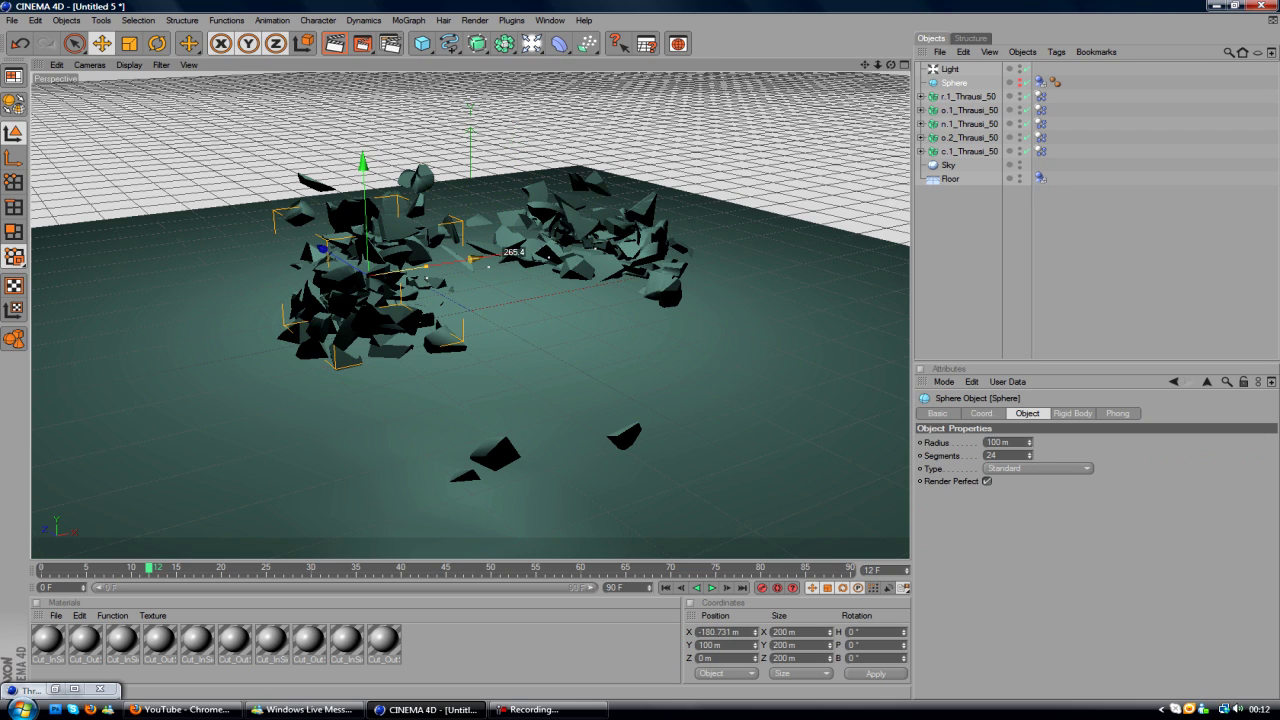
{"action": "left_click", "coordinate": [665, 588]}
{"action": "left_click", "coordinate": [711, 588]}
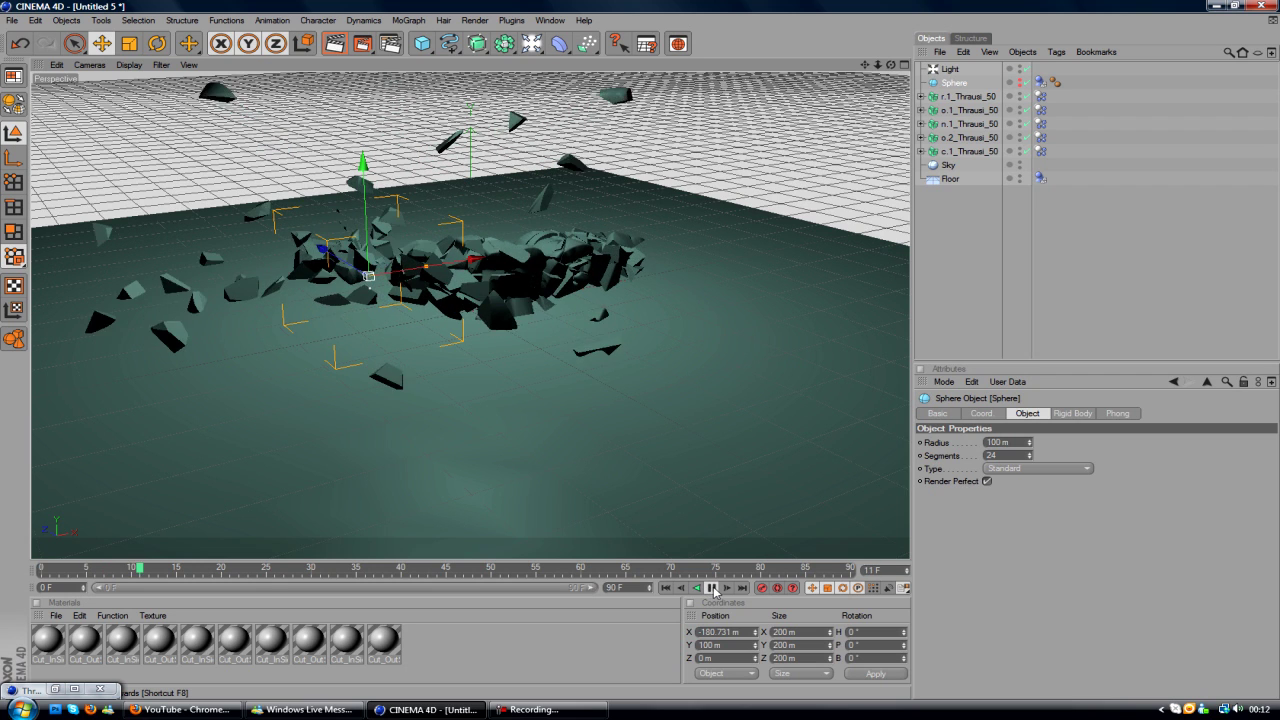
{"action": "left_click", "coordinate": [711, 588]}
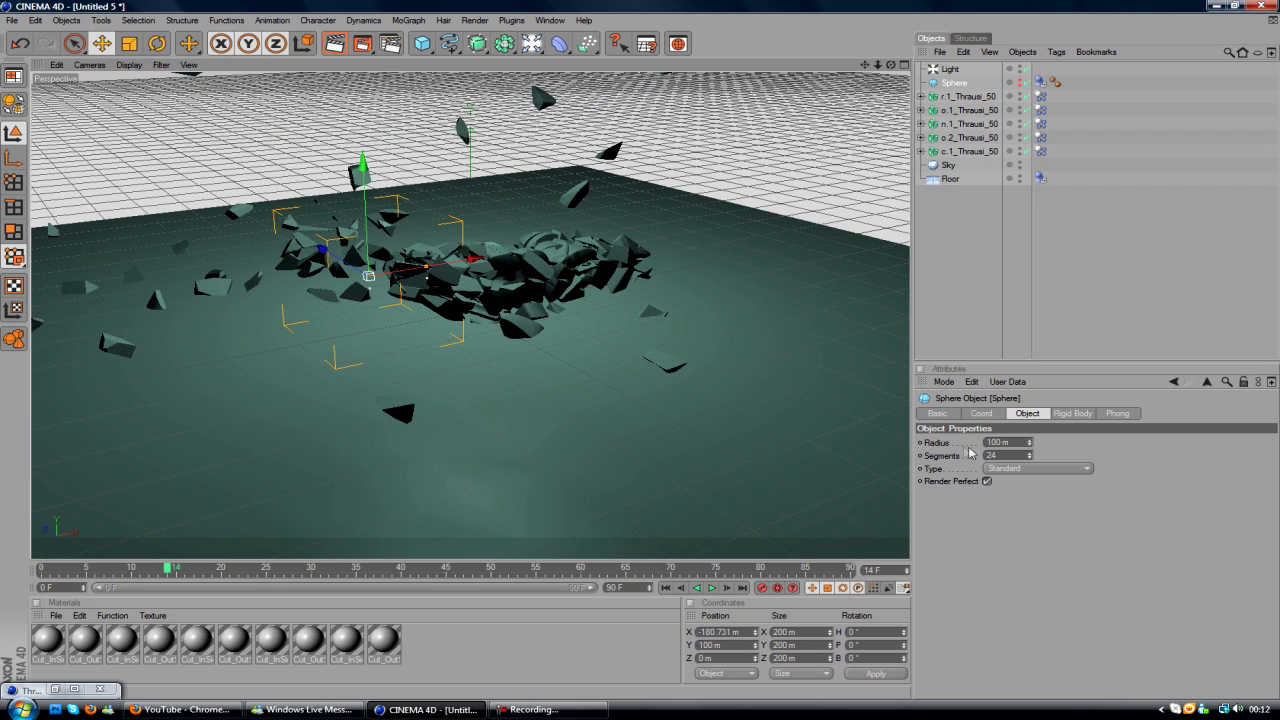
{"action": "left_click_drag", "start_coordinate": [426, 266], "coordinate": [608, 236]}
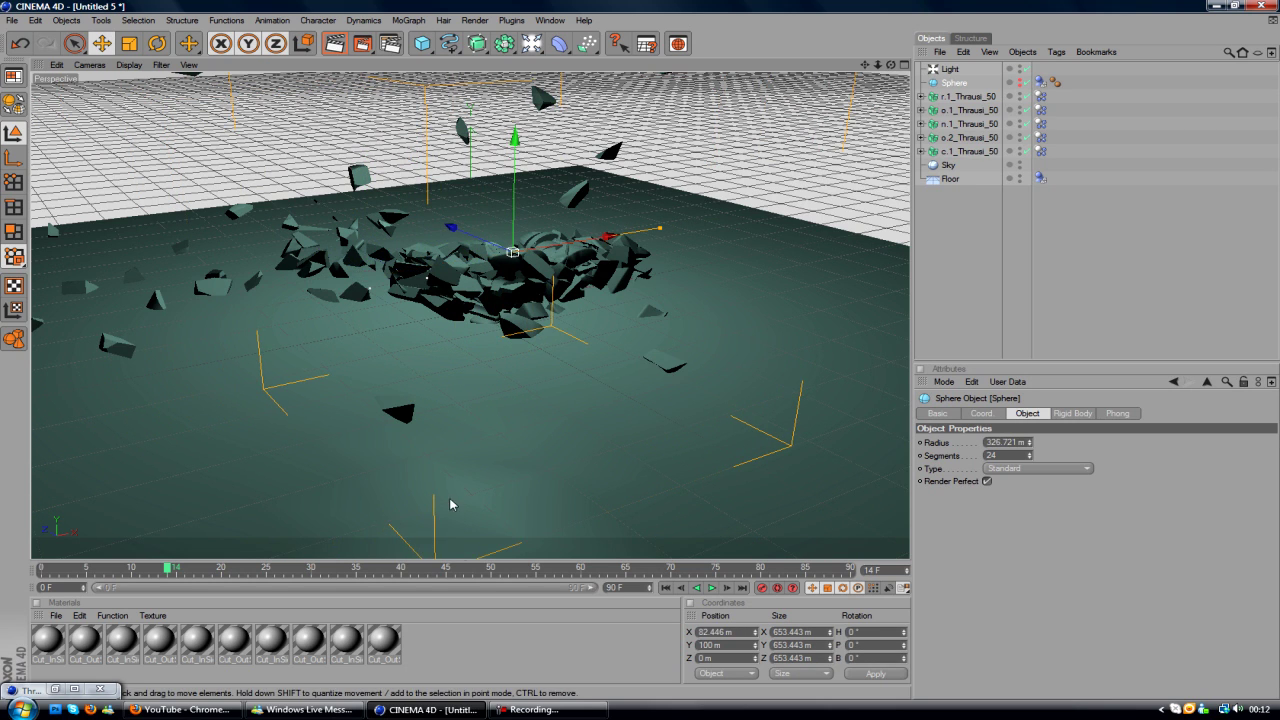
{"action": "left_click", "coordinate": [665, 588]}
Replay the blast, reduce the Sphere radius to 199.448 m, and rewind to the intact text.
{"action": "left_click", "coordinate": [713, 588]}
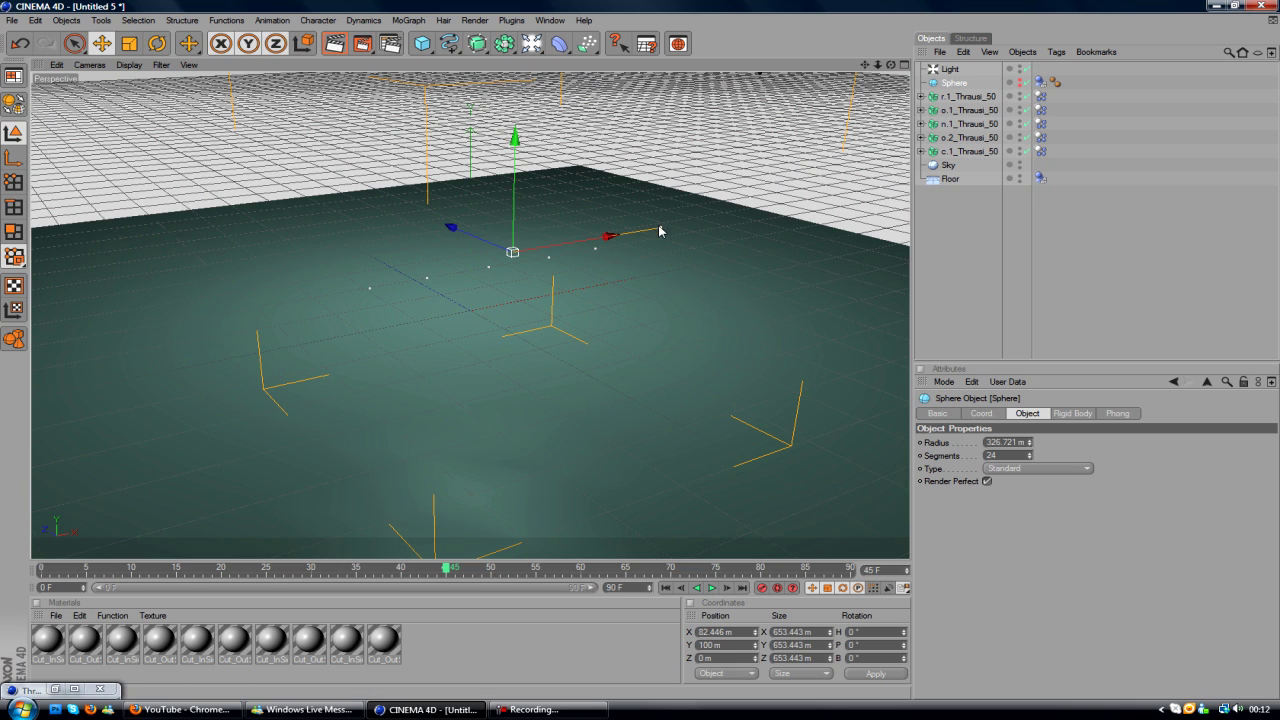
{"action": "left_click_drag", "start_coordinate": [660, 229], "coordinate": [609, 236]}
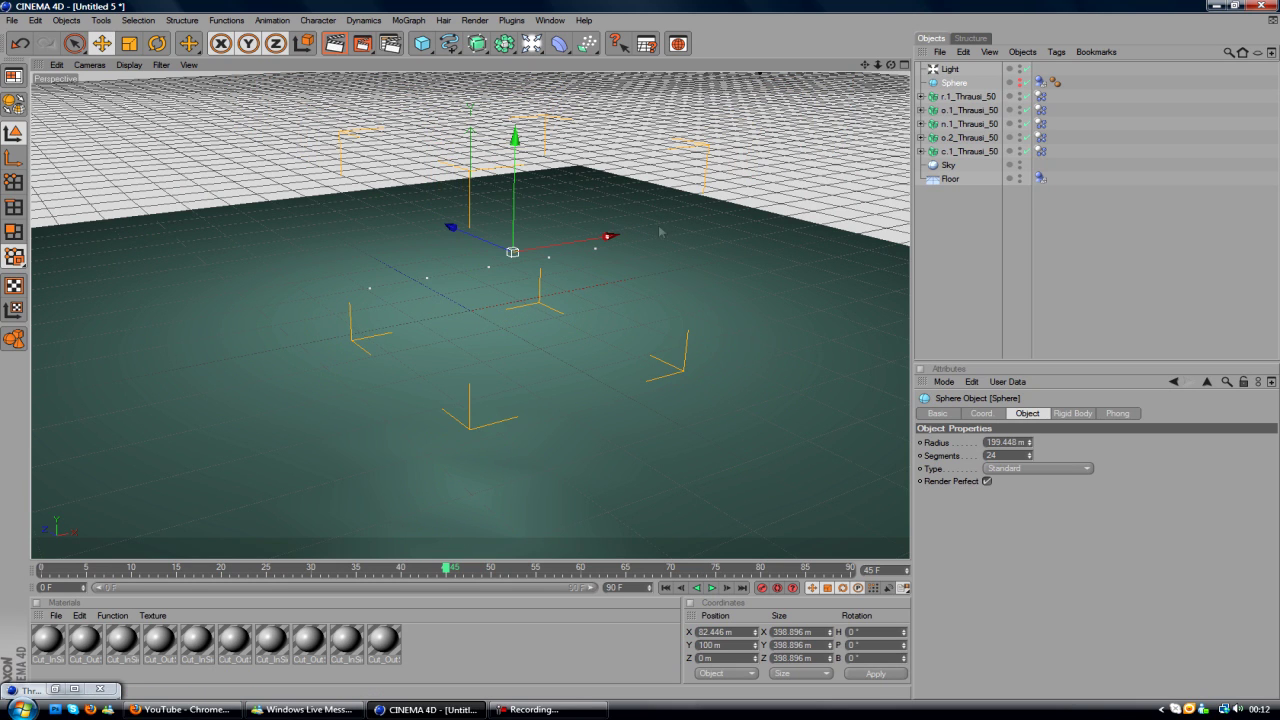
{"action": "left_click", "coordinate": [665, 588]}
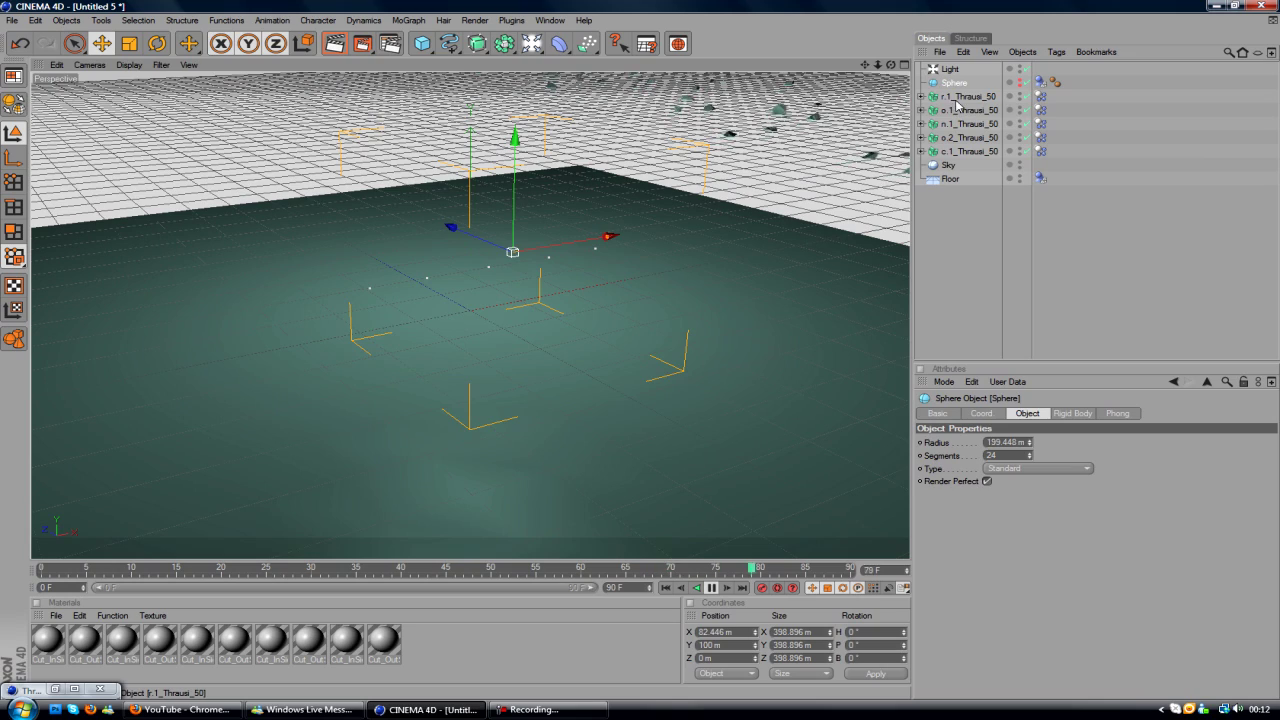
{"action": "left_click", "coordinate": [1040, 96]}
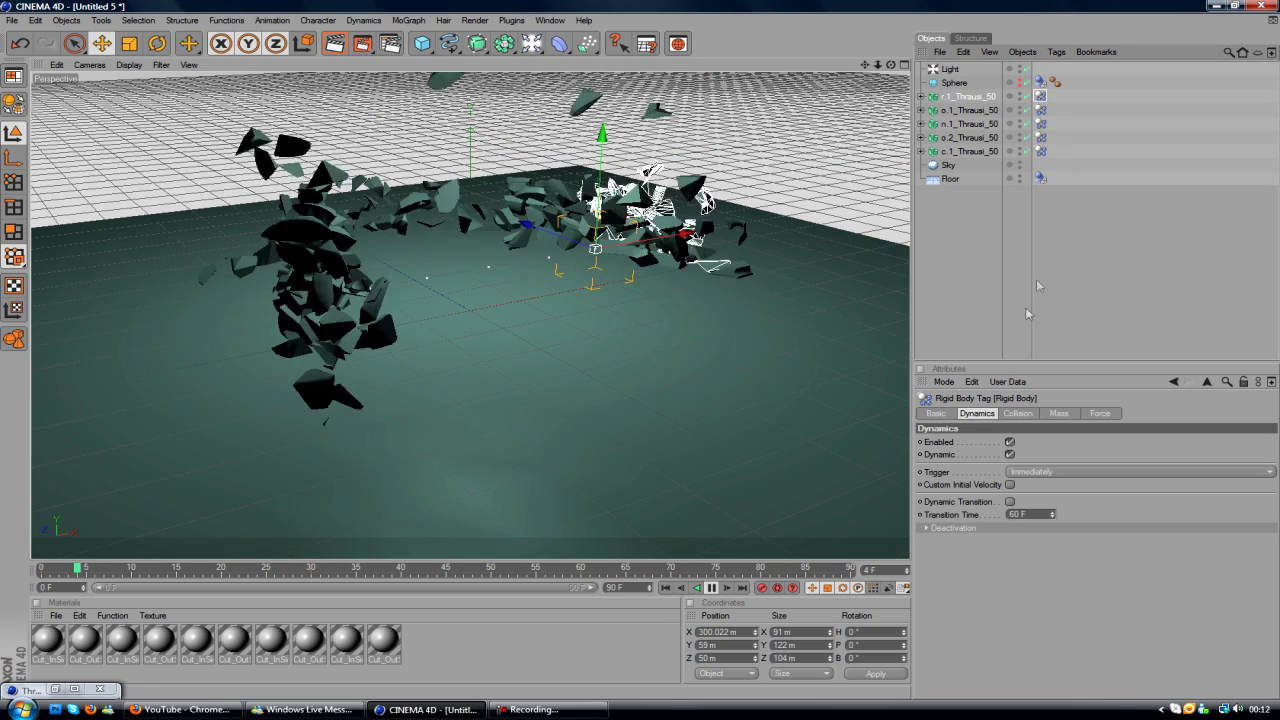
Show the Dynamics settings of the r.1_Thrausi_50 Rigid Body tag, leaving Custom Initial Velocity off.
{"action": "left_click", "coordinate": [936, 413]}
{"action": "left_click", "coordinate": [977, 413]}
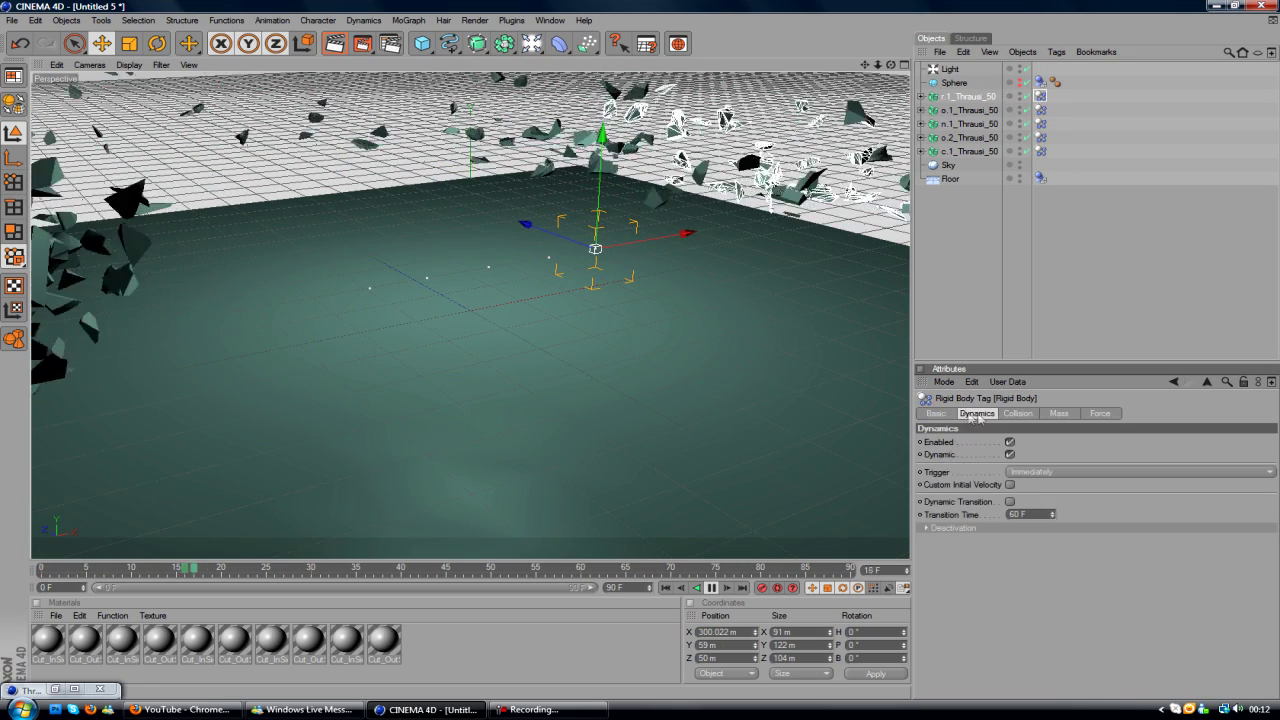
{"action": "left_click", "coordinate": [1010, 485]}
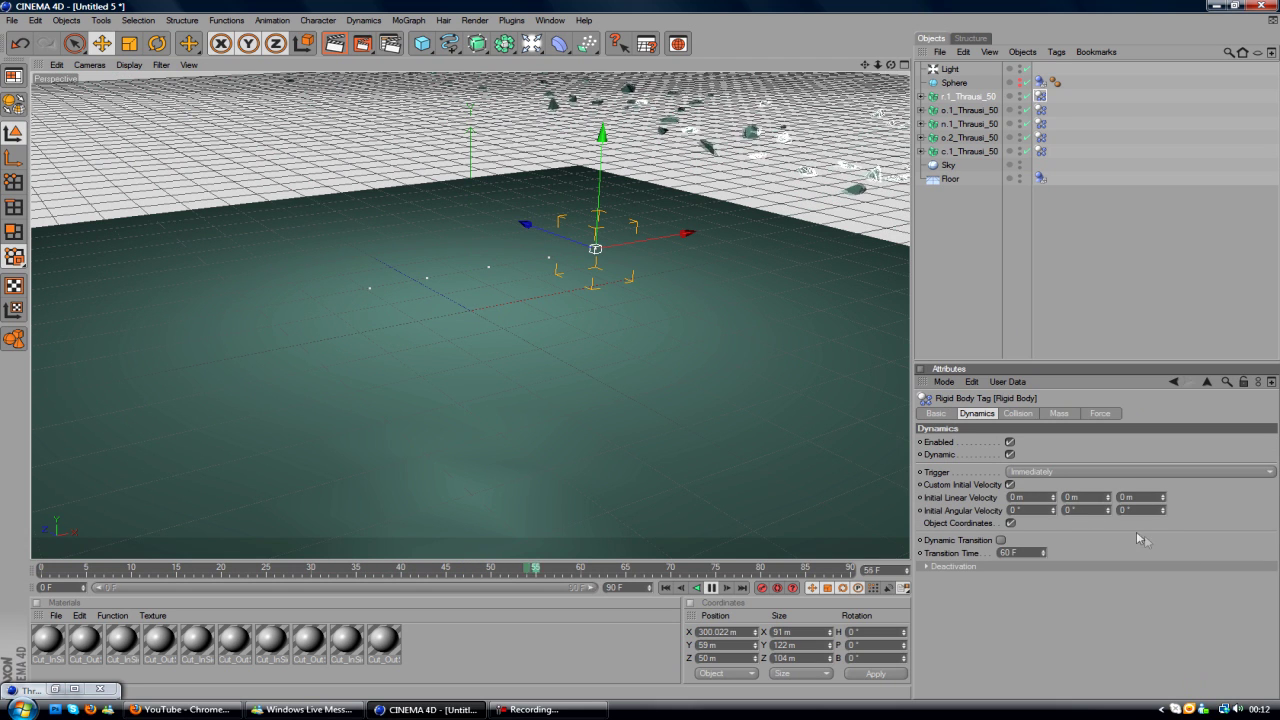
{"action": "left_click", "coordinate": [1010, 485]}
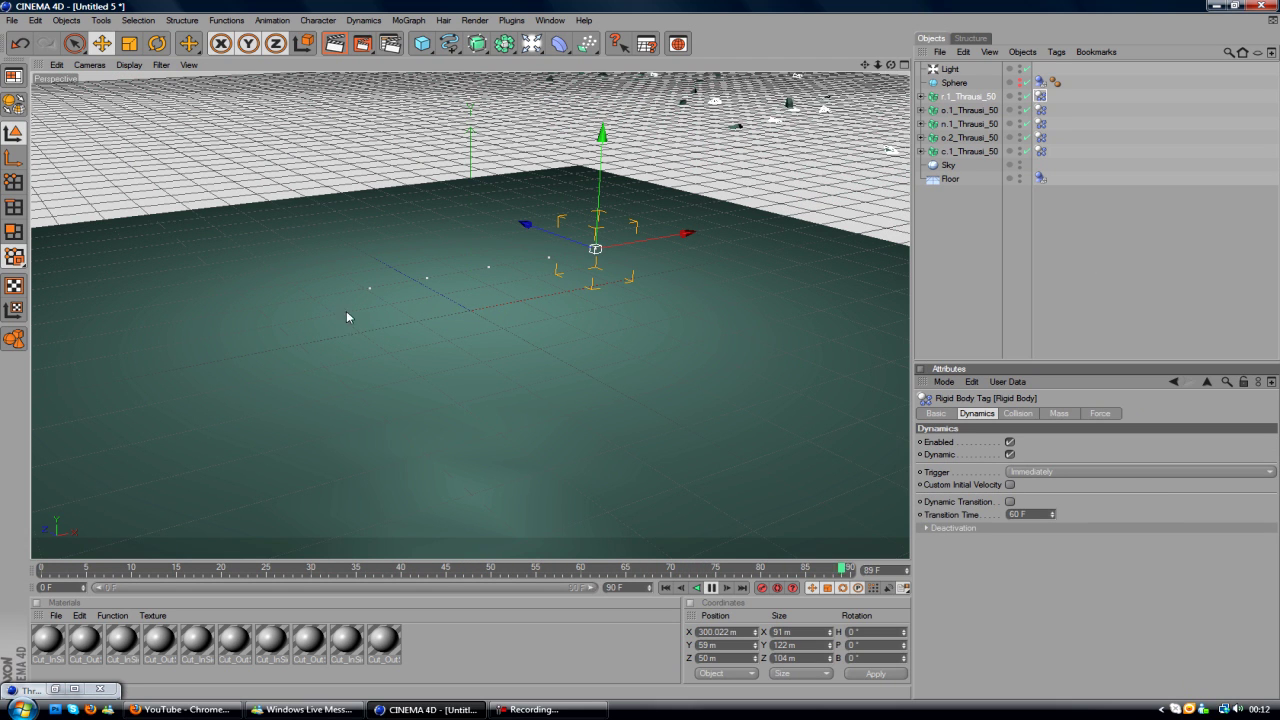